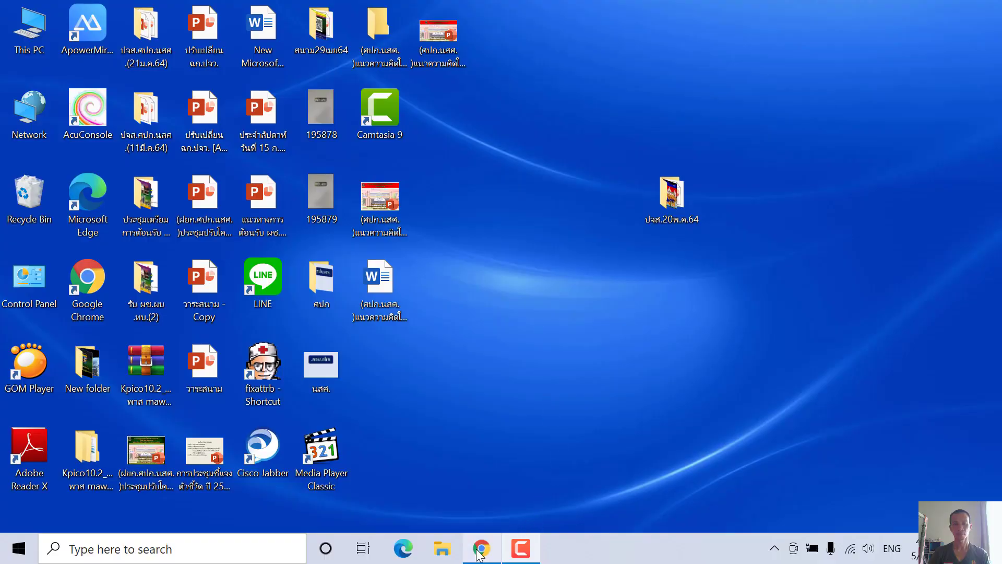
- Bring the AUTO NUMBERING spreadsheet to the front in Chrome
click(479, 553)
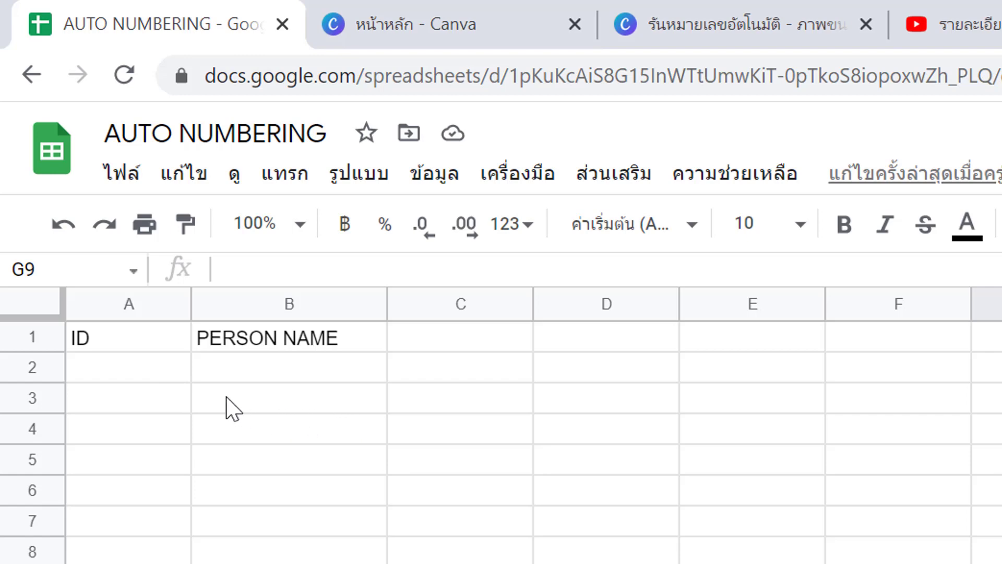
- Enter =SEQUENCE(COUNTA(B2:B)) in A2 to number the IDs from the names in column B
click(131, 375)
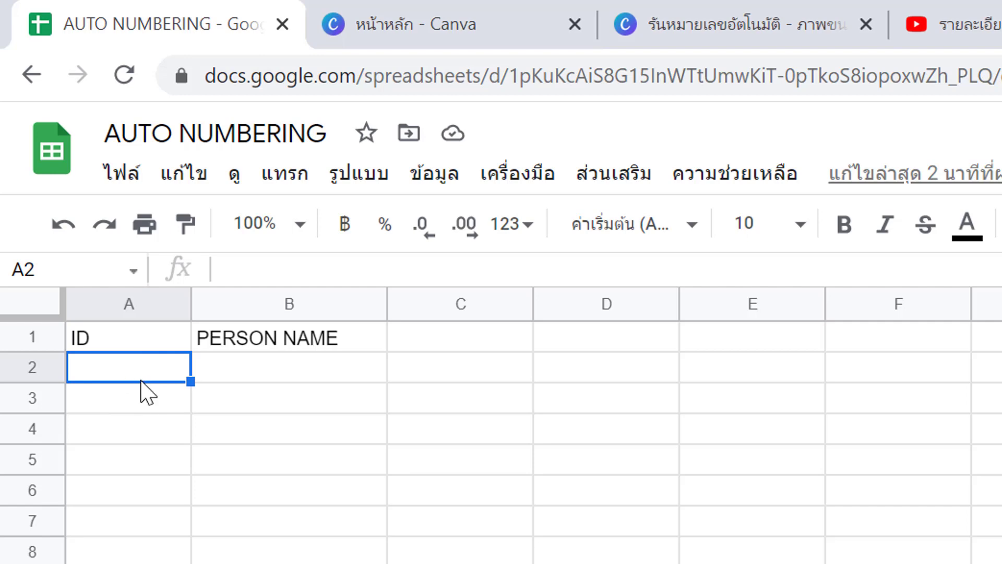
text(=)
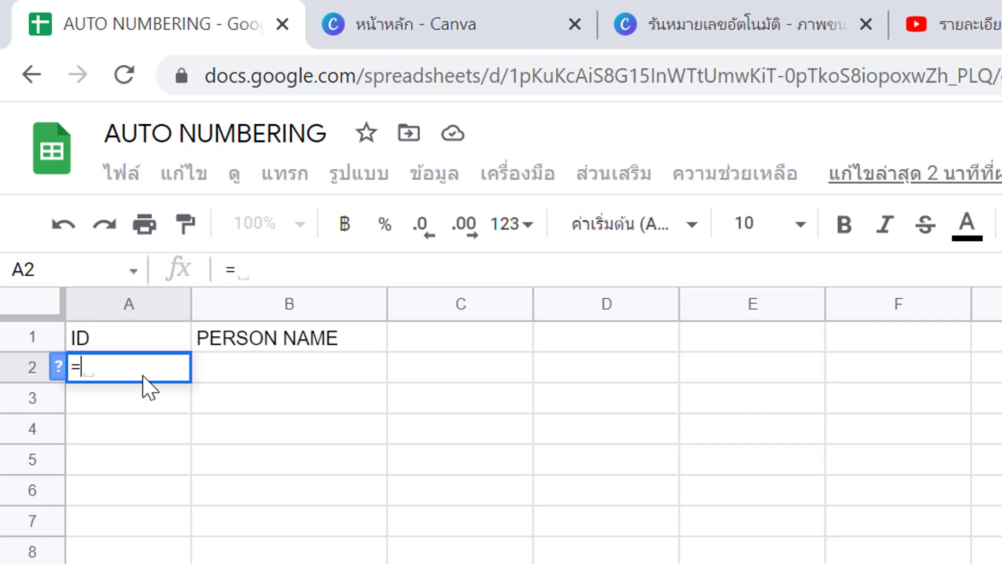
text(S)
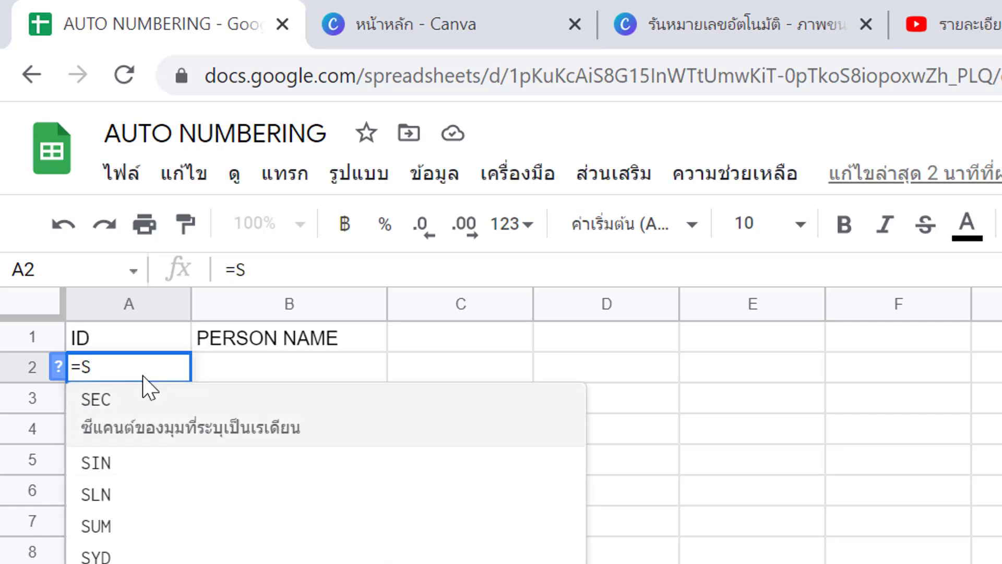
text(EQ)
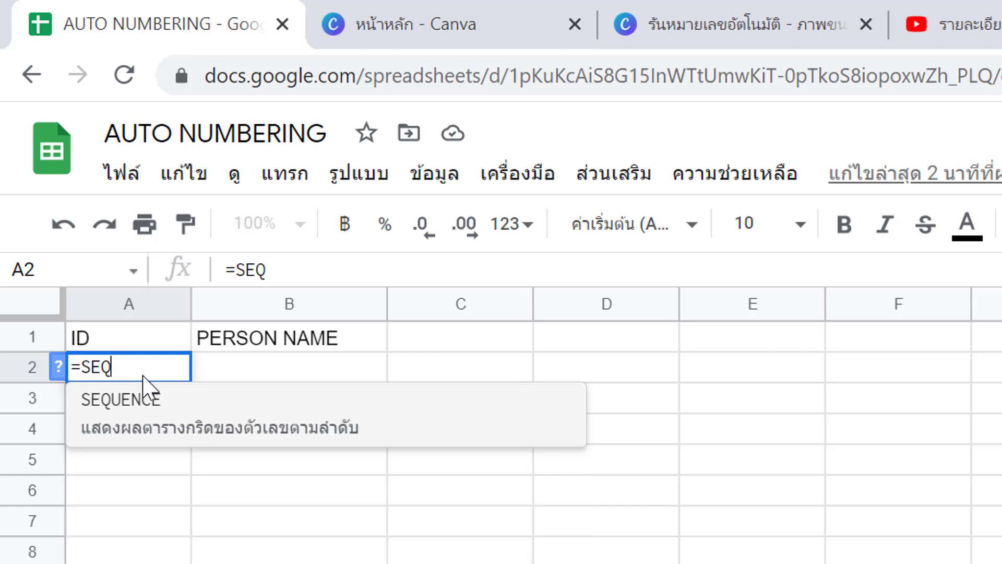
click(151, 406)
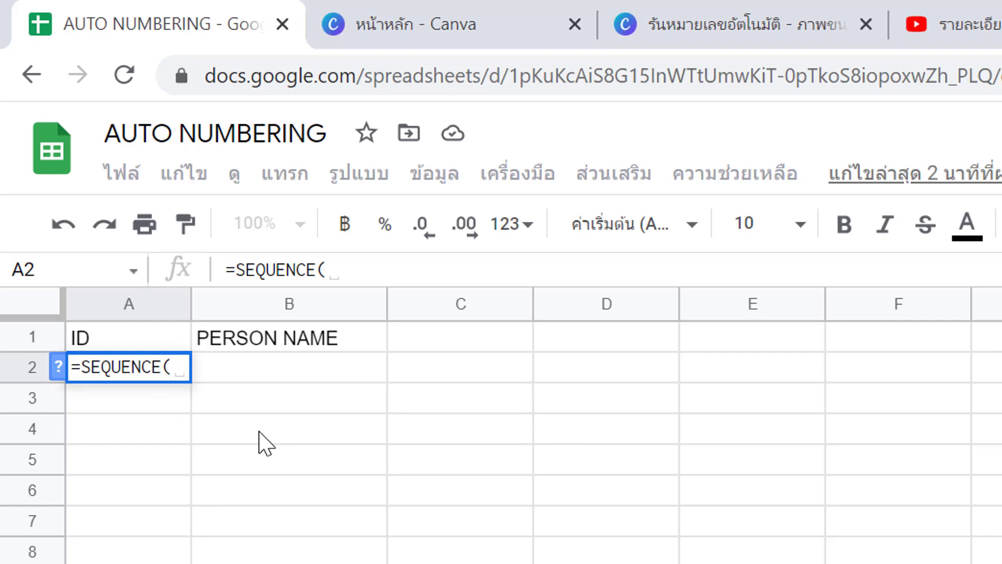
text(CON)
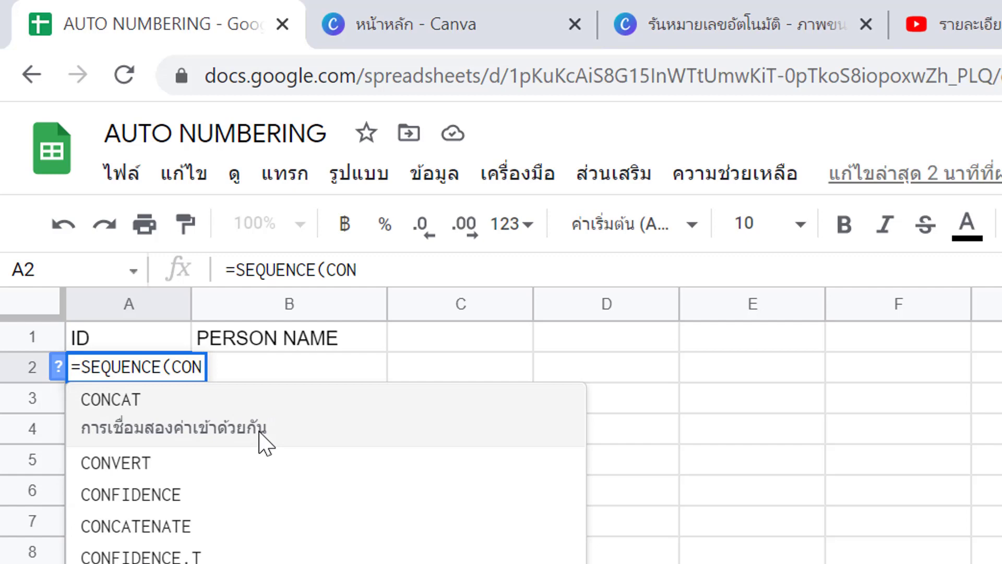
key(BackSpace)
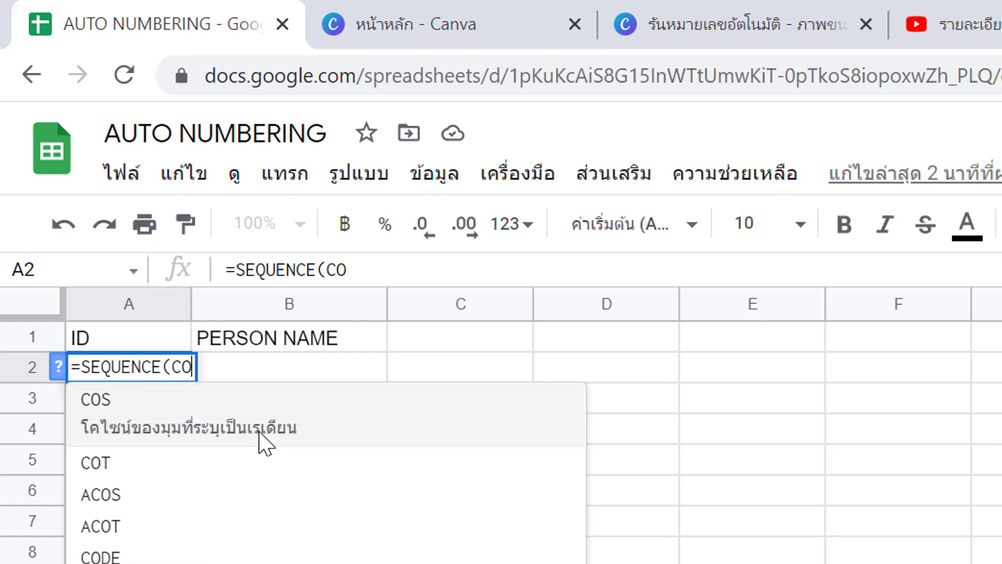
text(UNT)
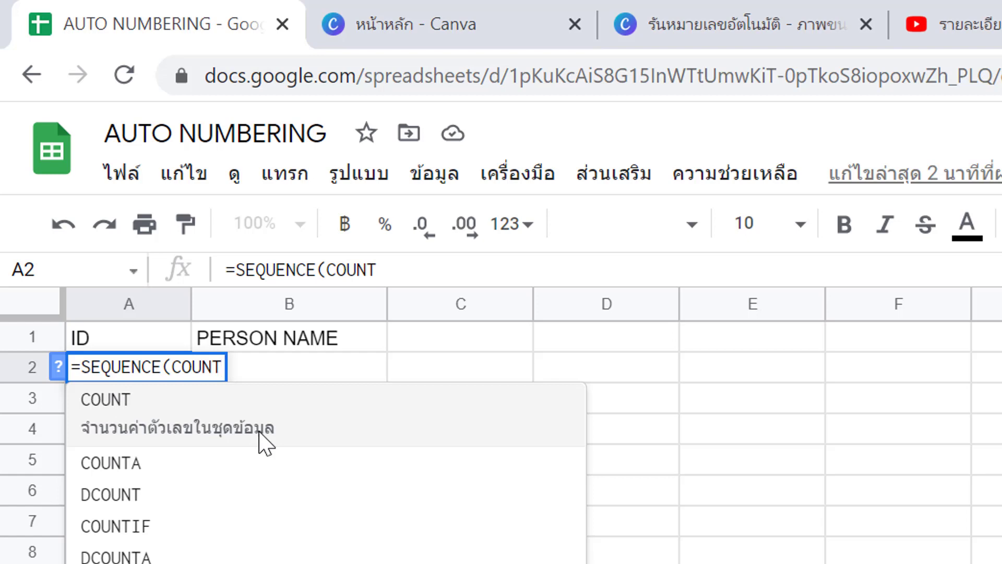
text(A)
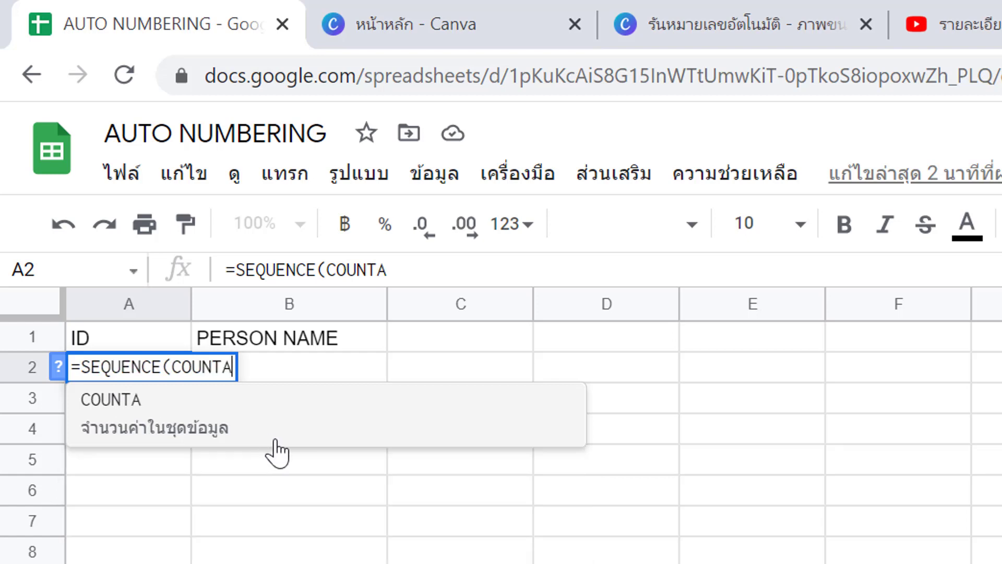
click(128, 410)
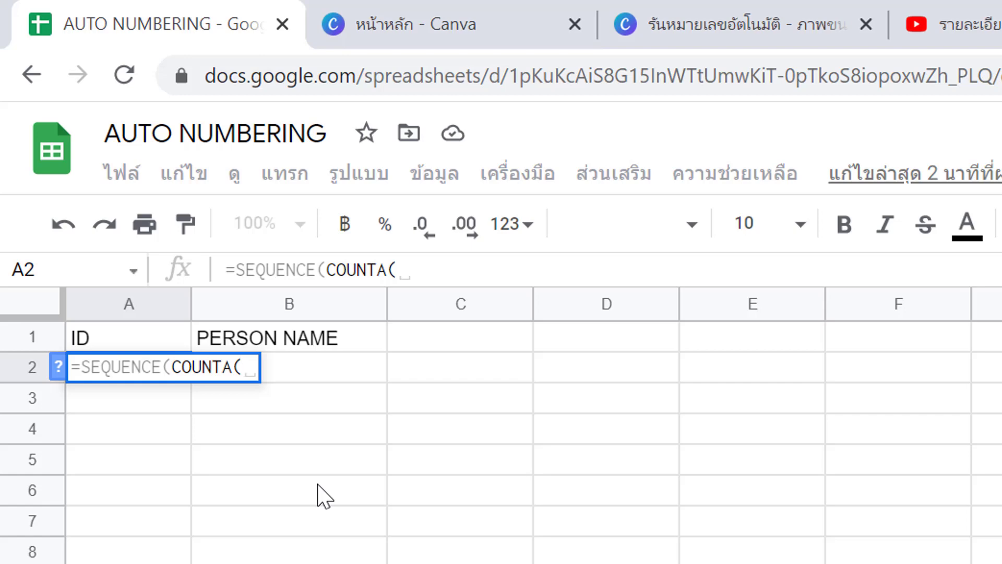
text(B@)
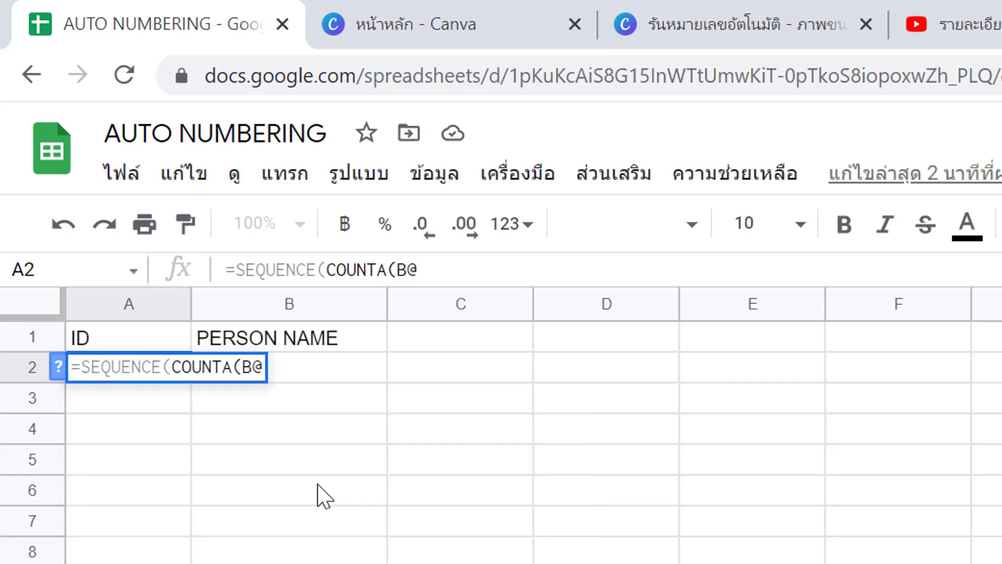
key(BackSpace)
text(2)
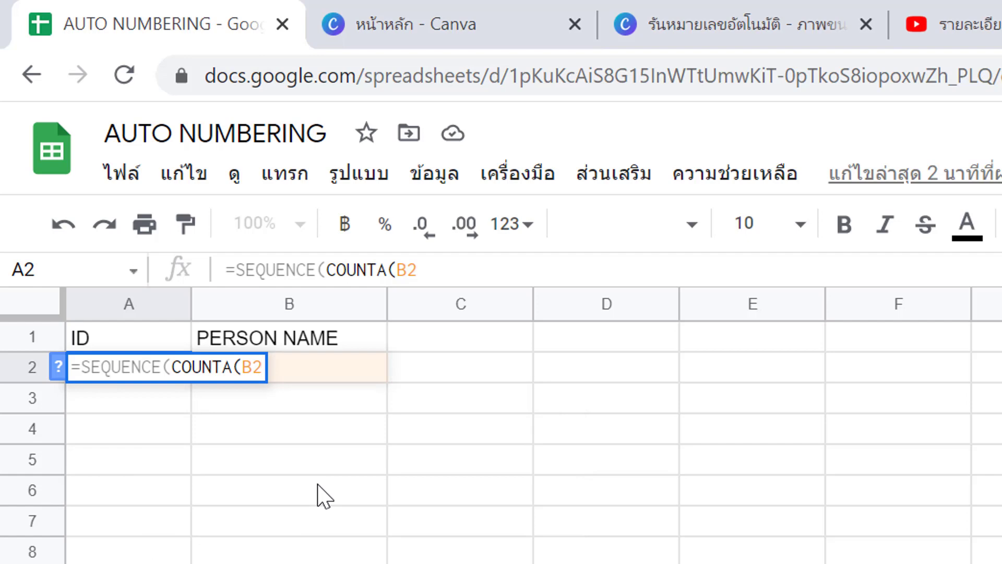
text(:)
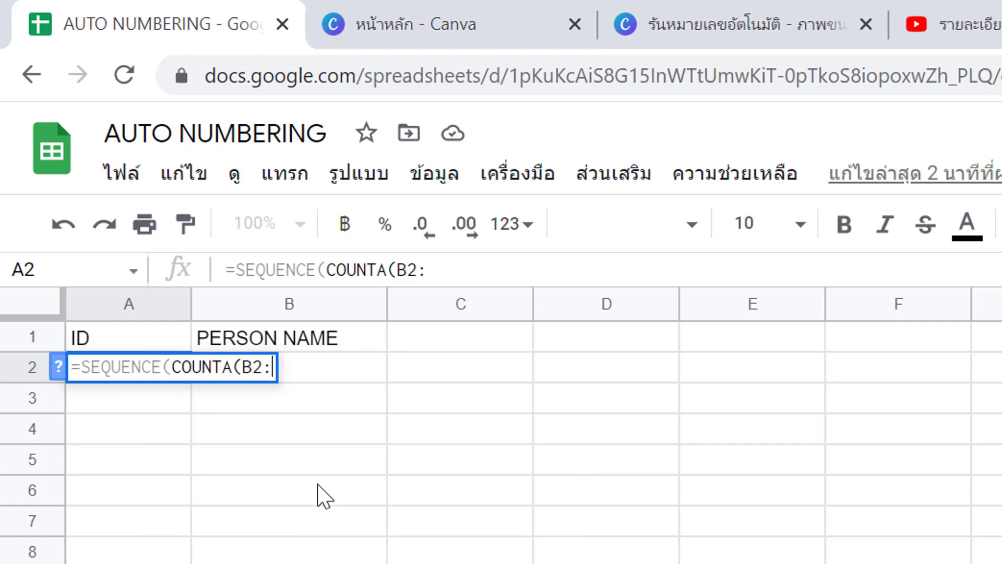
text(B)
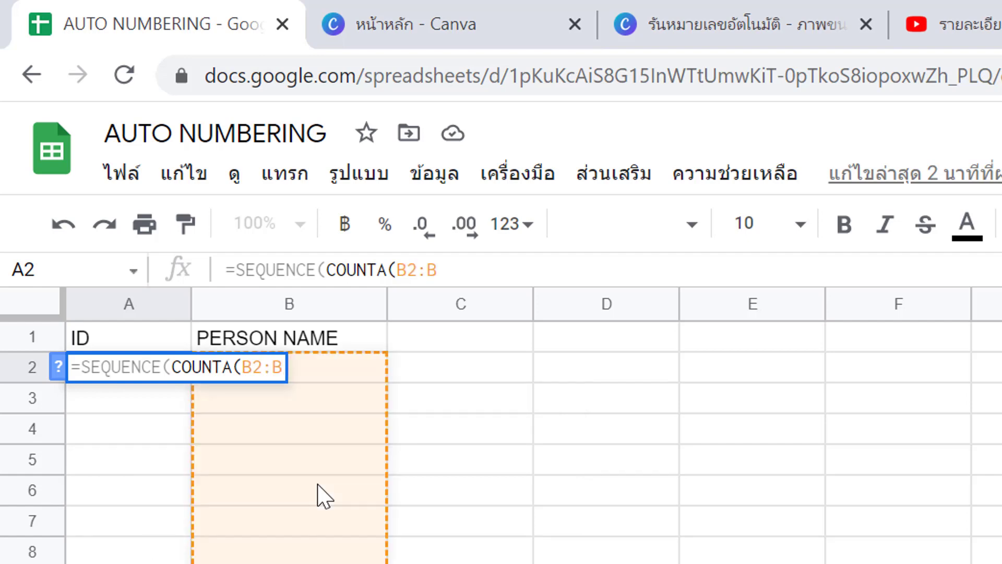
text())
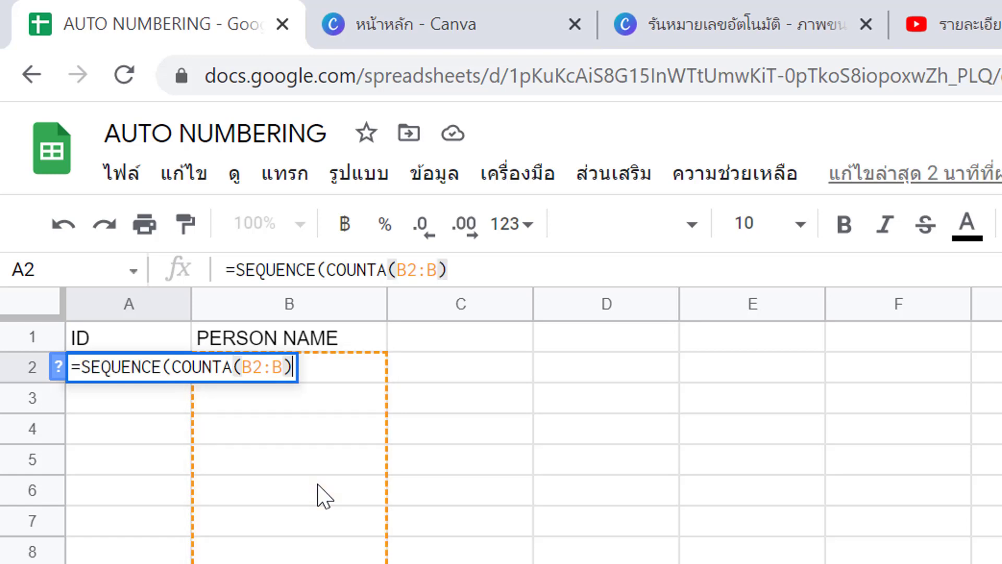
key(Return)
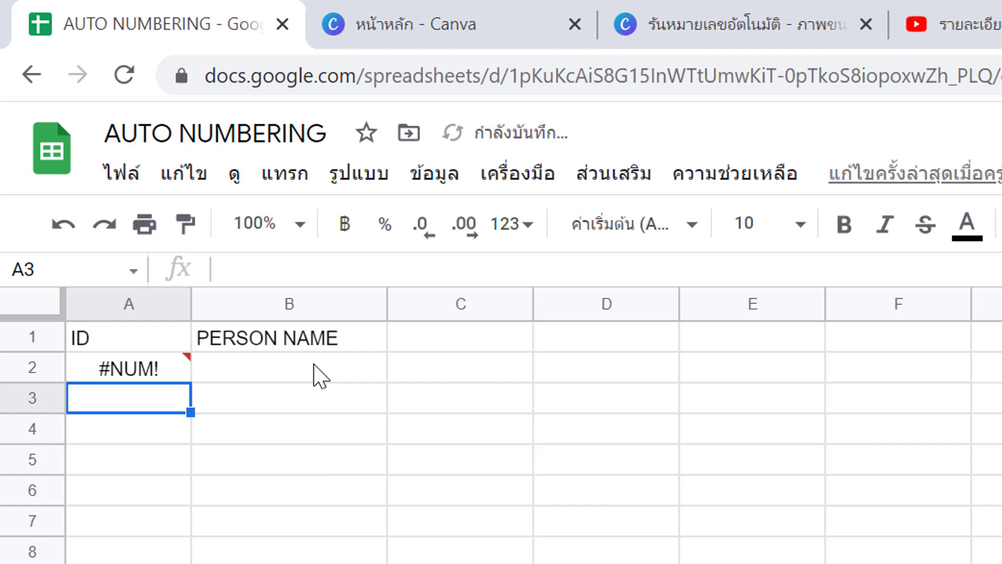
- Enter the names stdent a, student b and stduent c in B2:B4
click(319, 377)
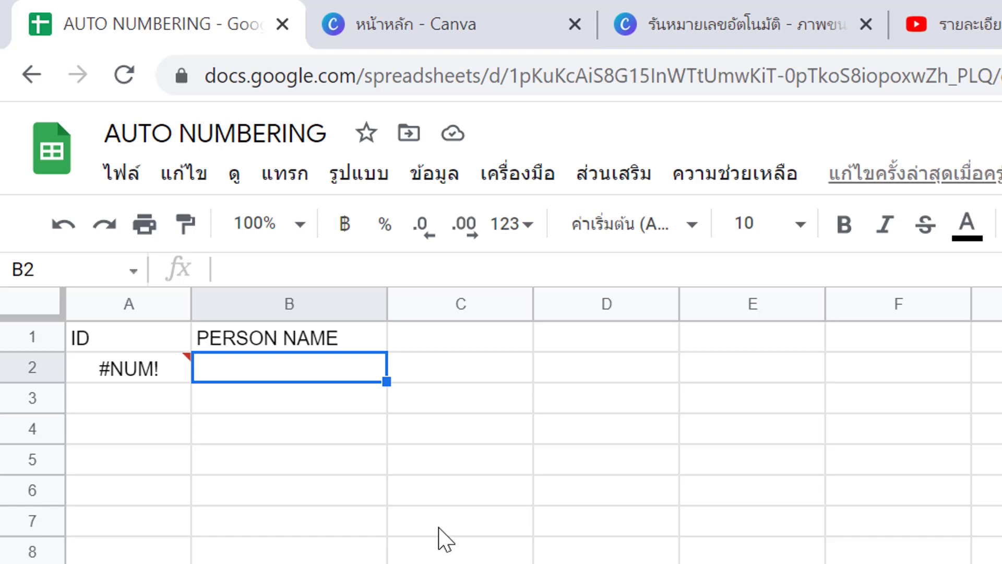
text(std)
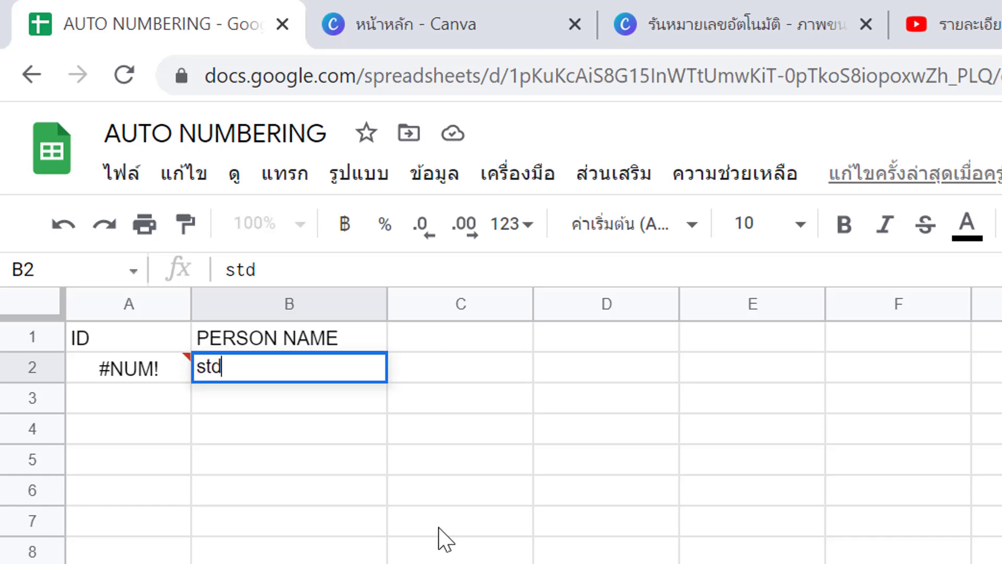
text(ent a)
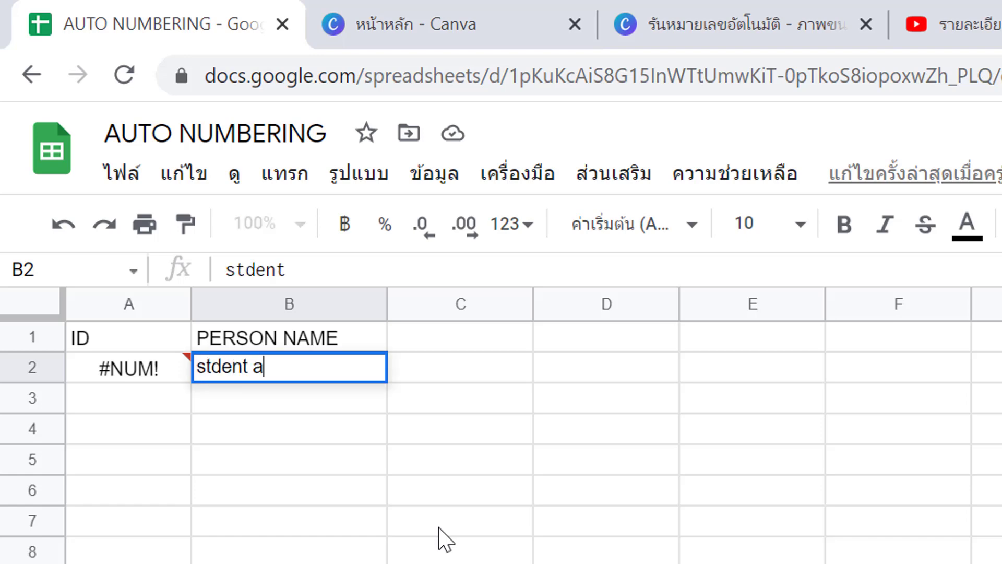
key(Return)
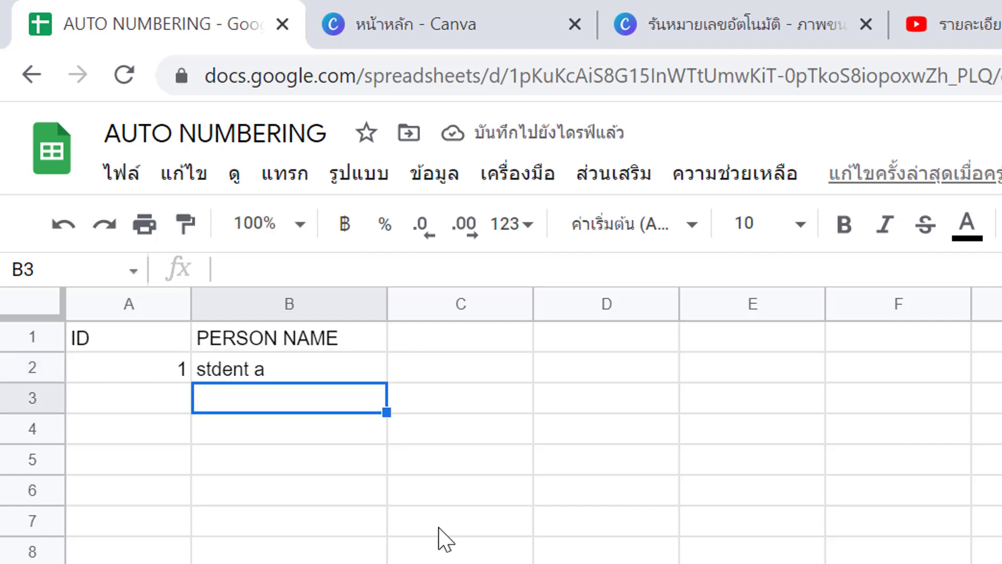
text(stud)
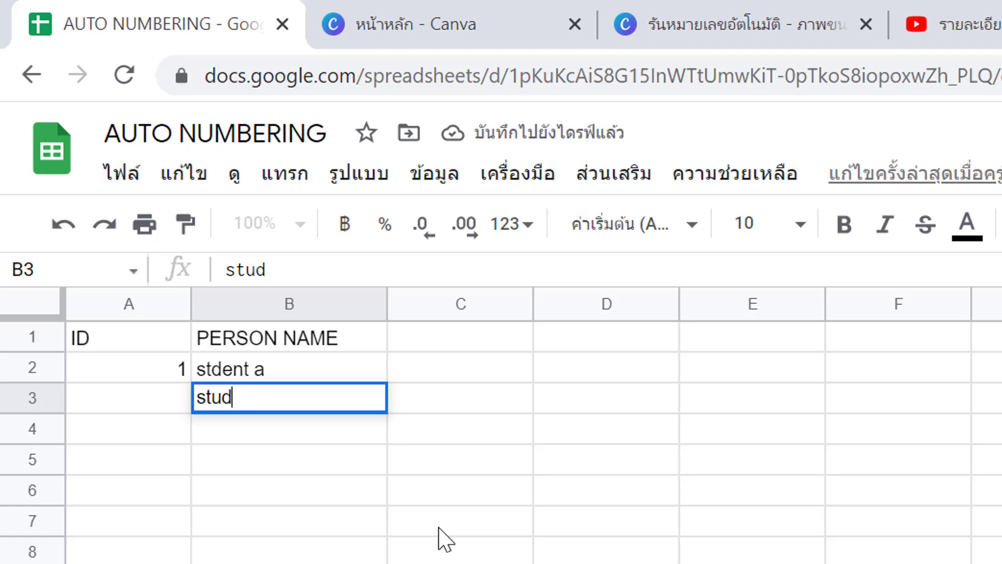
text(ent b)
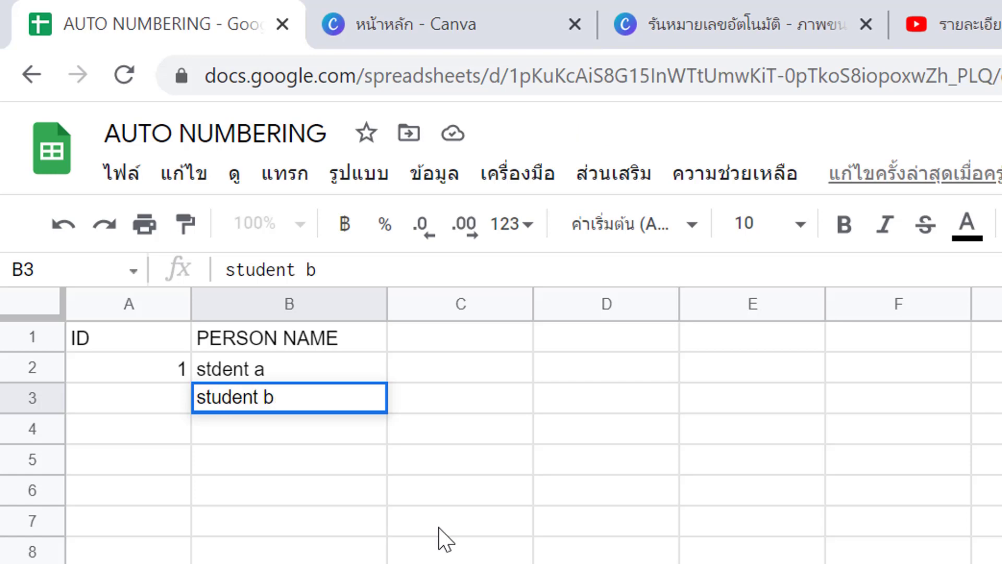
key(Return)
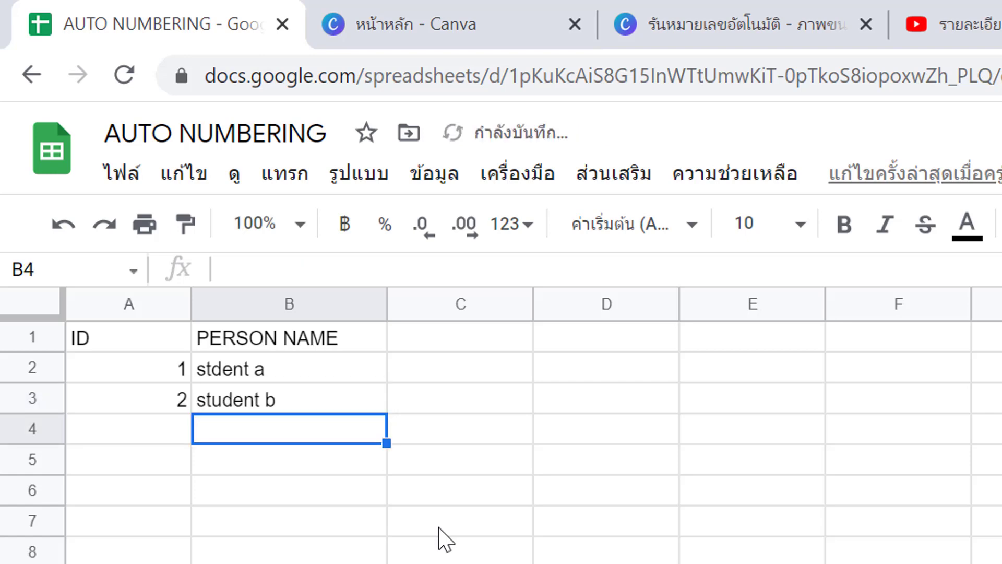
text(s)
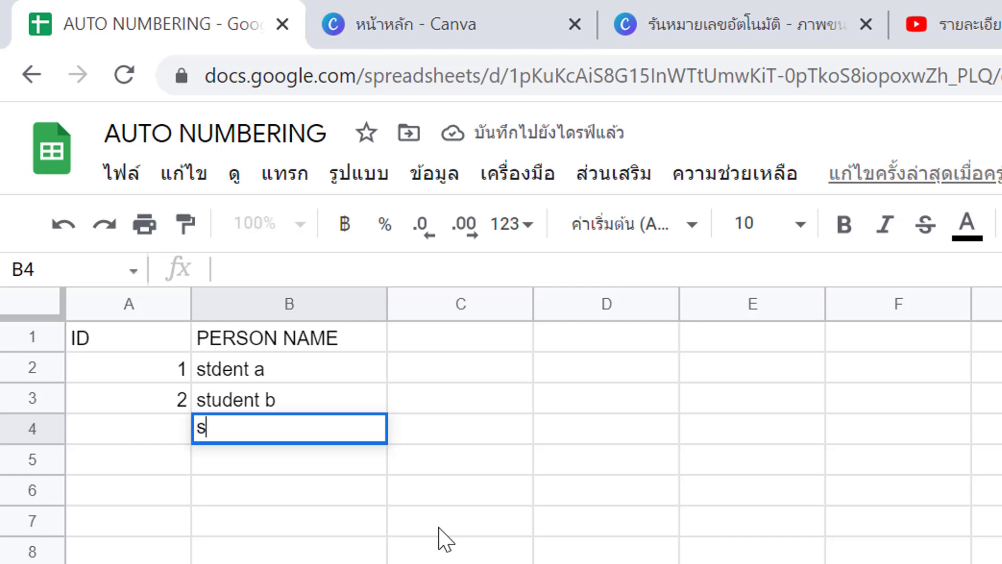
text(tduent c)
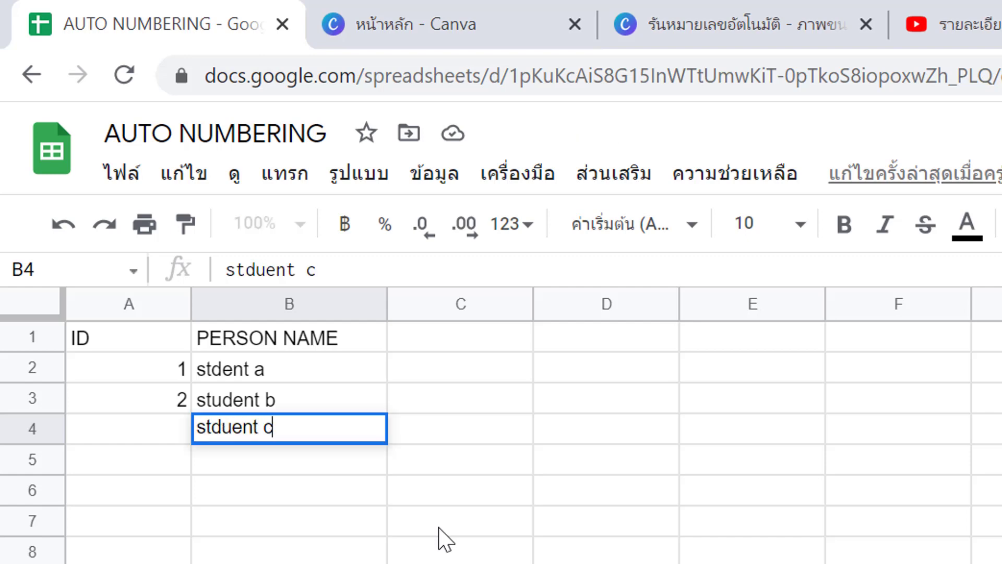
key(Return)
- Enter student d in B6, leaving B5 blank
click(279, 494)
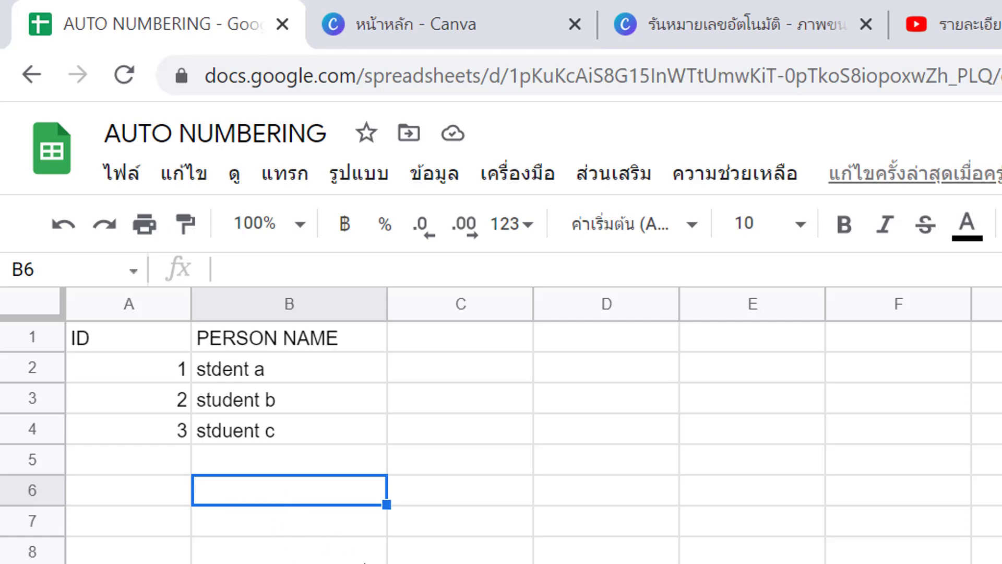
text(st)
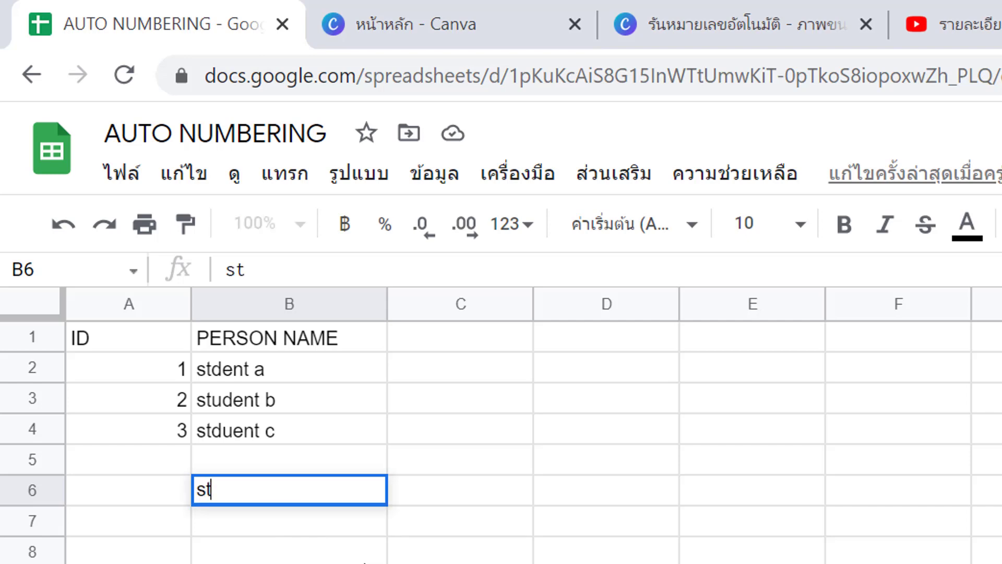
text(dent)
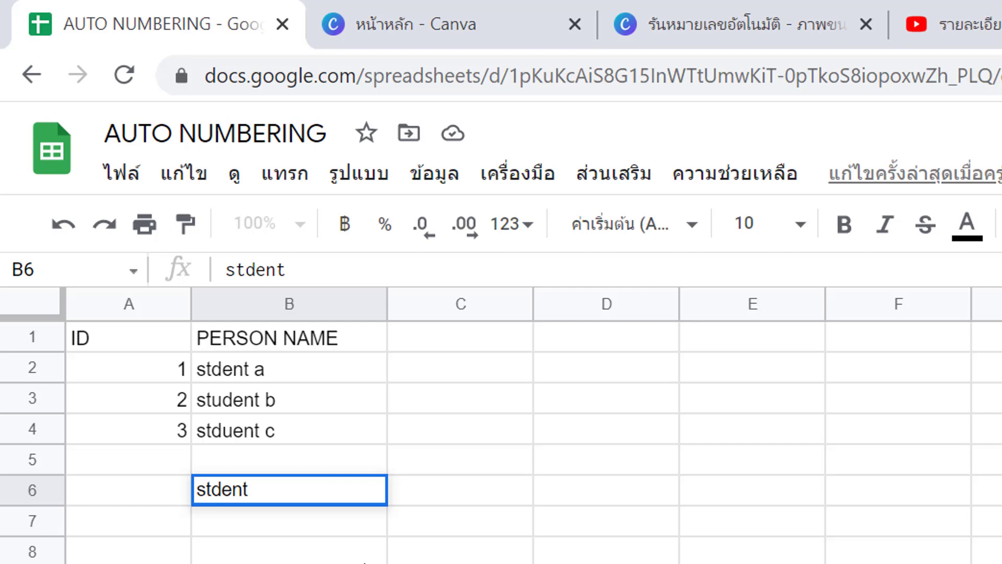
key(BackSpace)
key(BackSpace)
key(BackSpace)
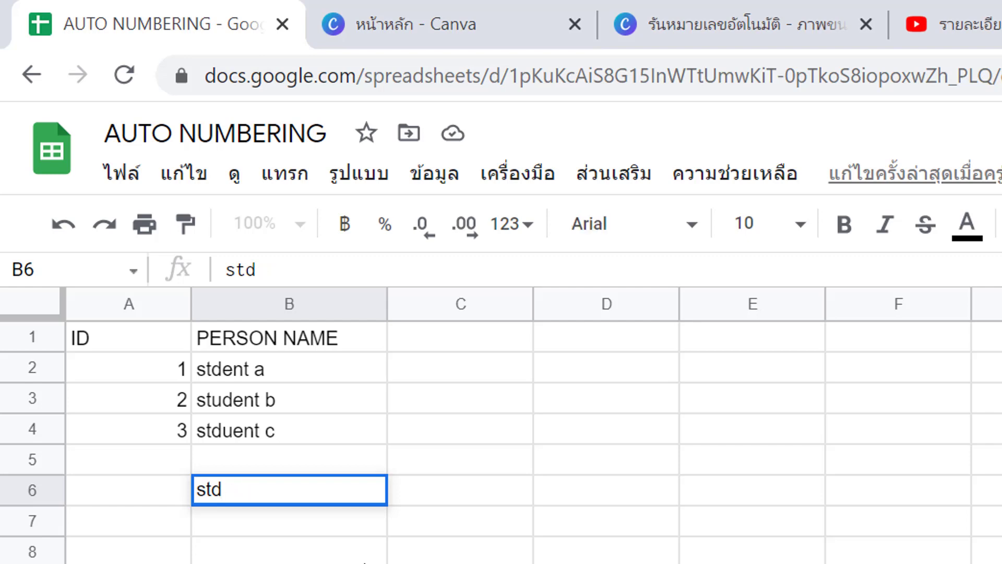
key(BackSpace)
text(udent)
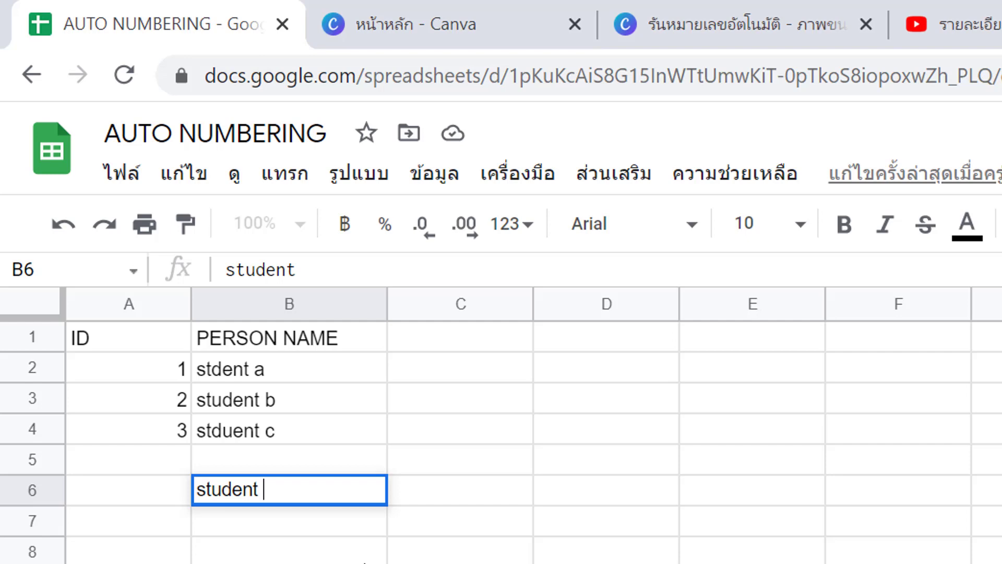
text( d)
key(Return)
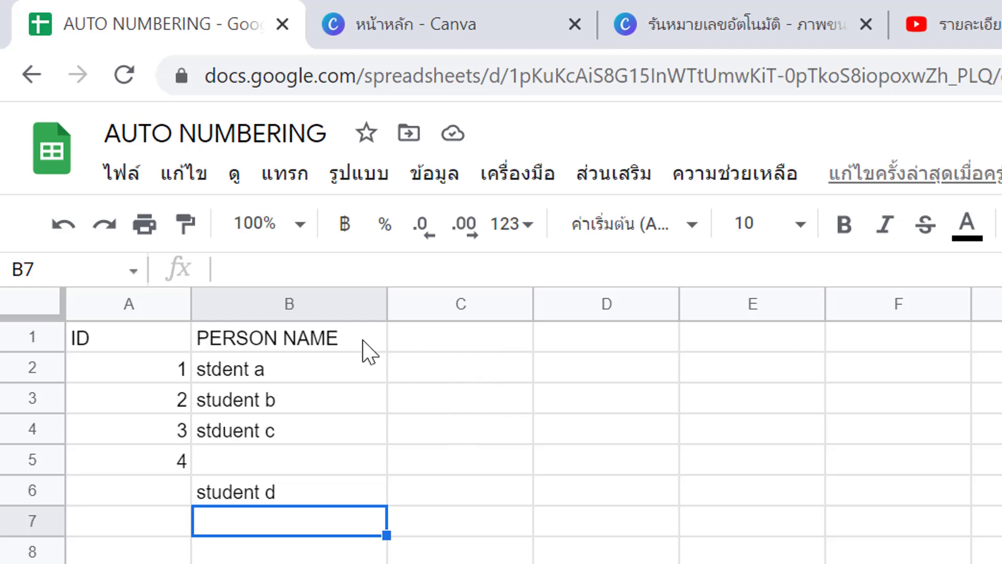
- Copy the ID and PERSON NAME headers from A1:B1 into C1:D1
click(118, 338)
shift+click(292, 339)
key(ctrl+c)
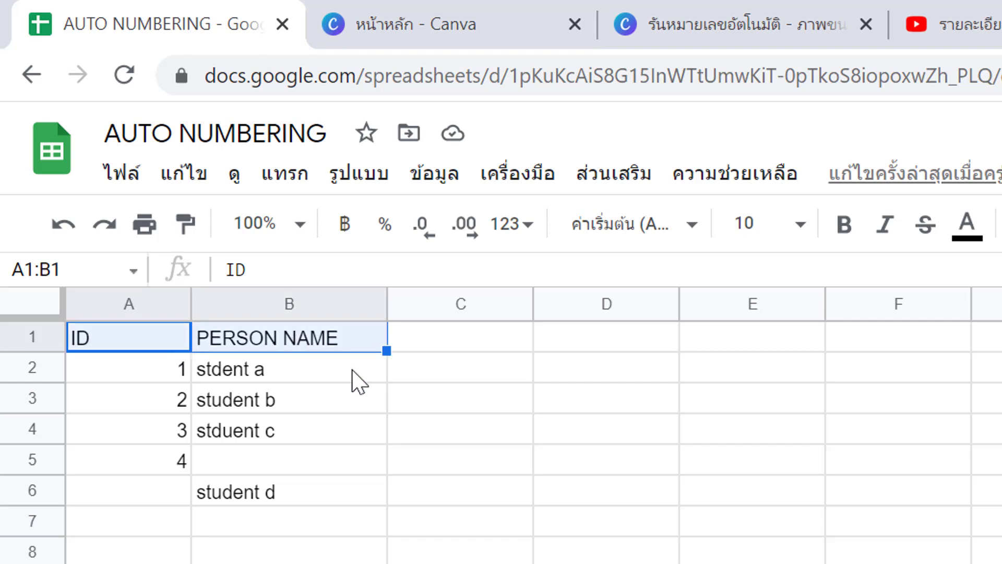
click(486, 346)
key(ctrl+v)
click(951, 458)
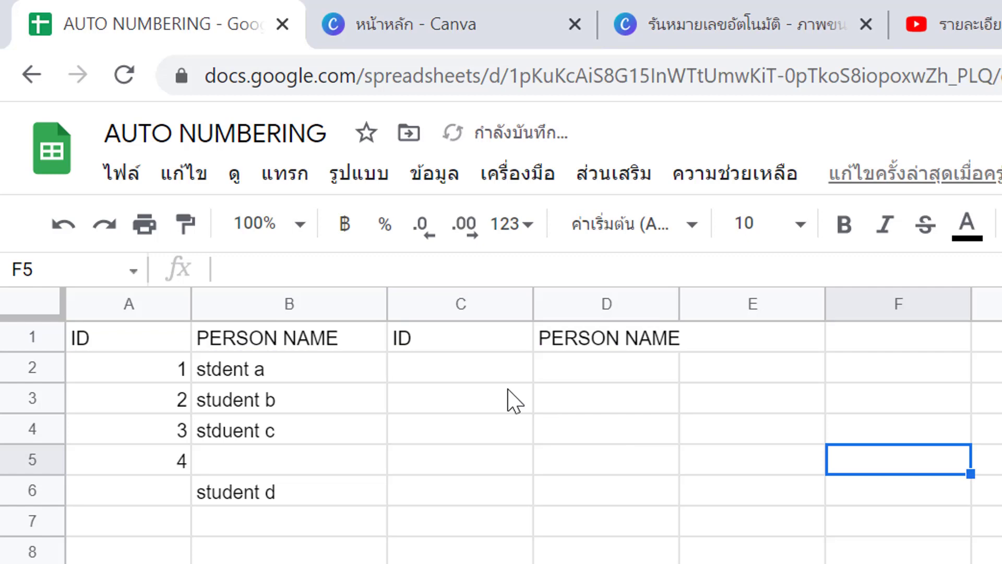
- Start the C2 formula as =ARRAYFORMULA(SEQUENCE(MAX(ROW(D2:D)*(D2:D
click(480, 376)
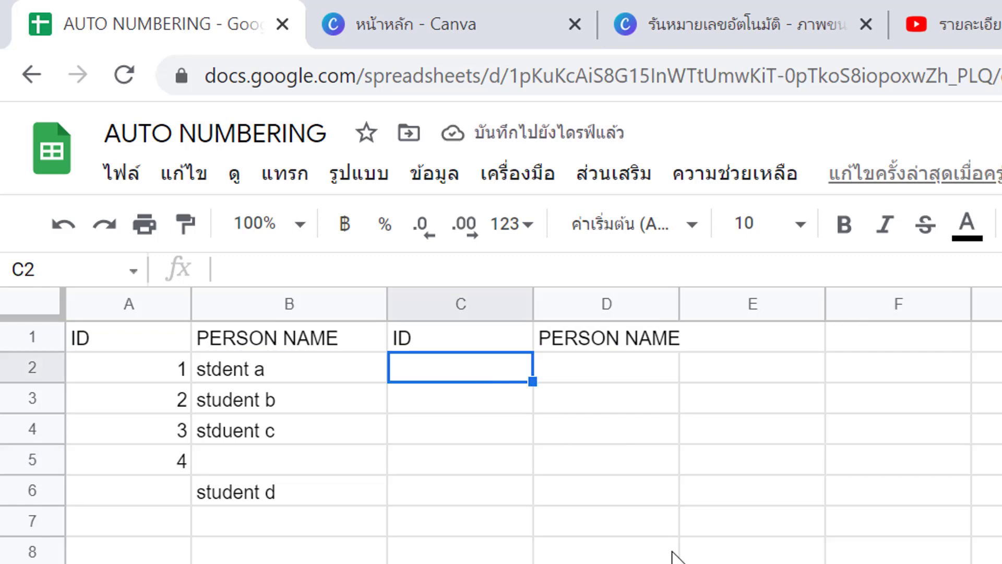
text(=)
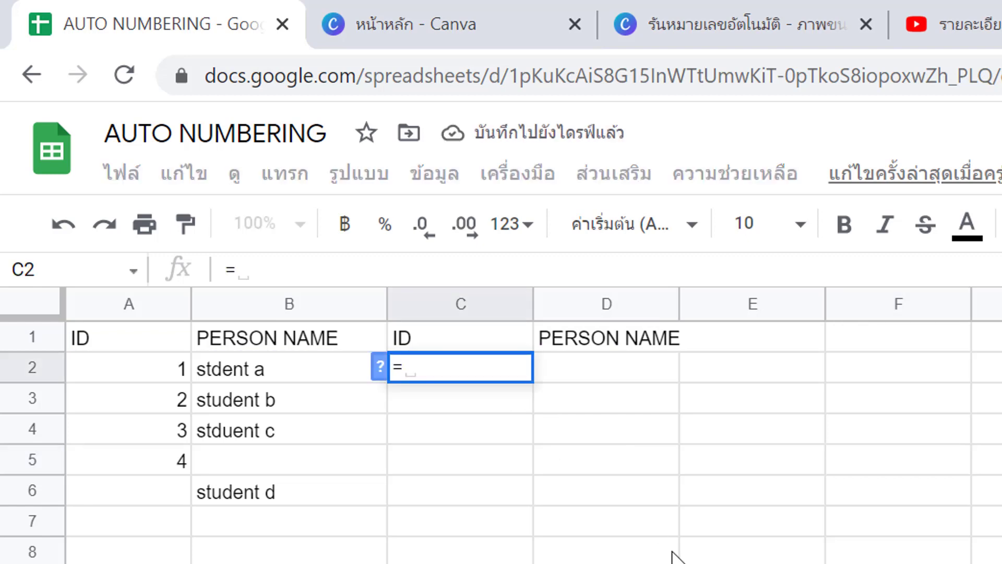
text(ara)
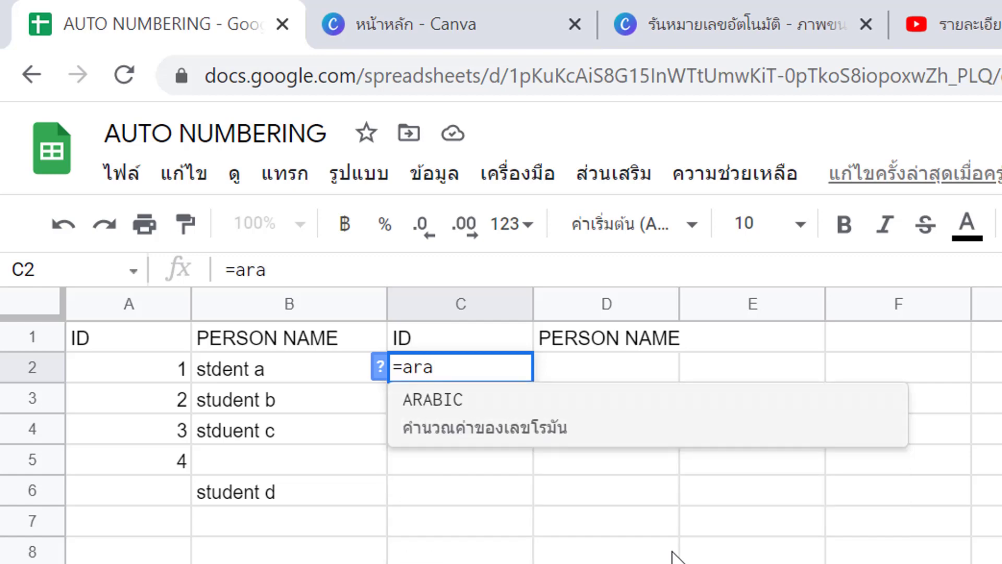
text(y)
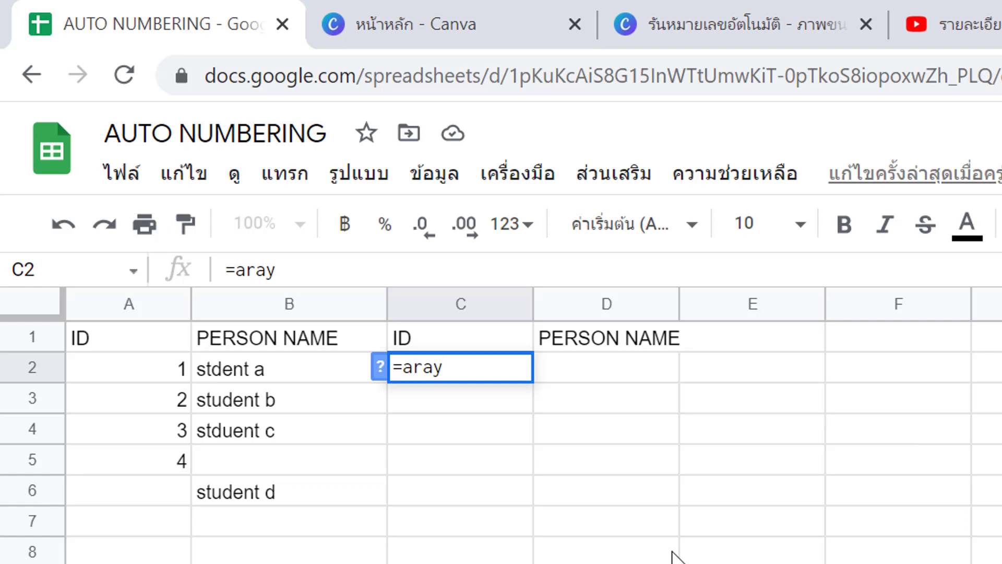
key(BackSpace)
key(BackSpace)
key(BackSpace)
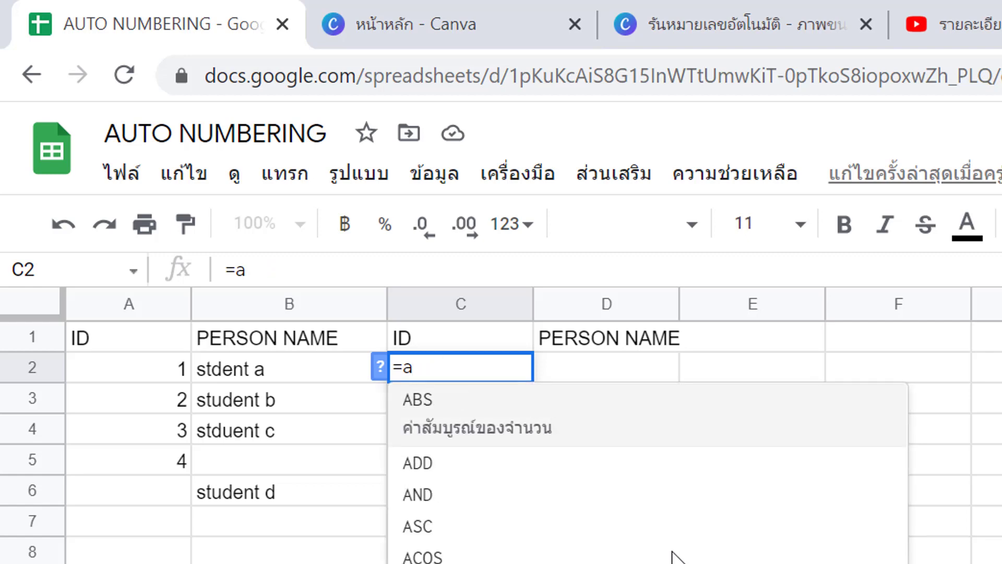
text(rr)
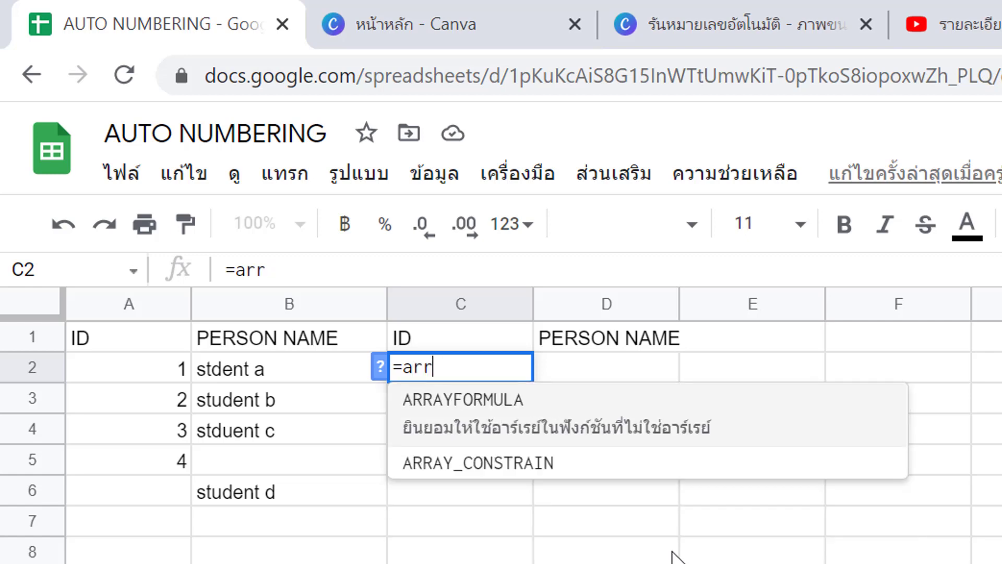
click(485, 412)
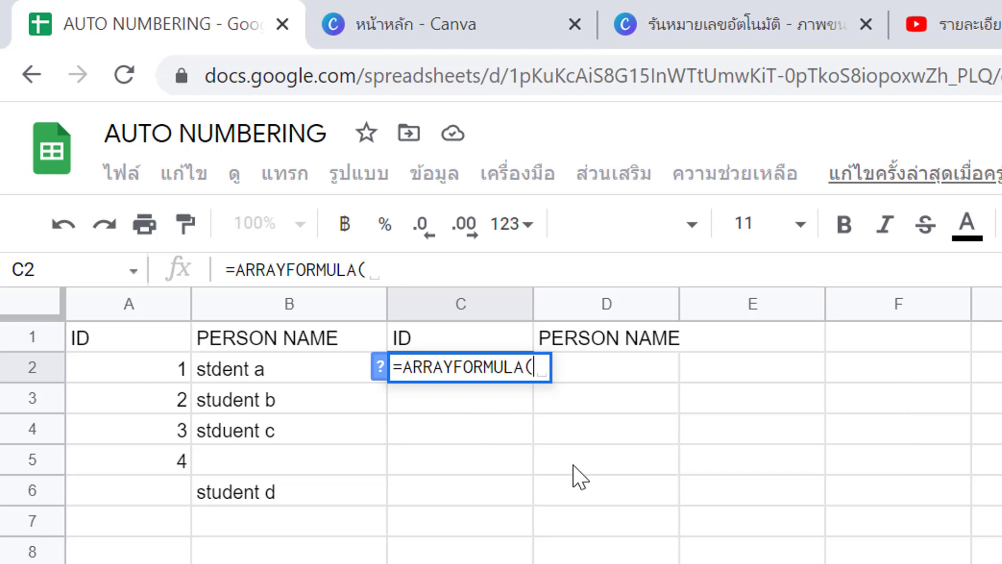
text(S)
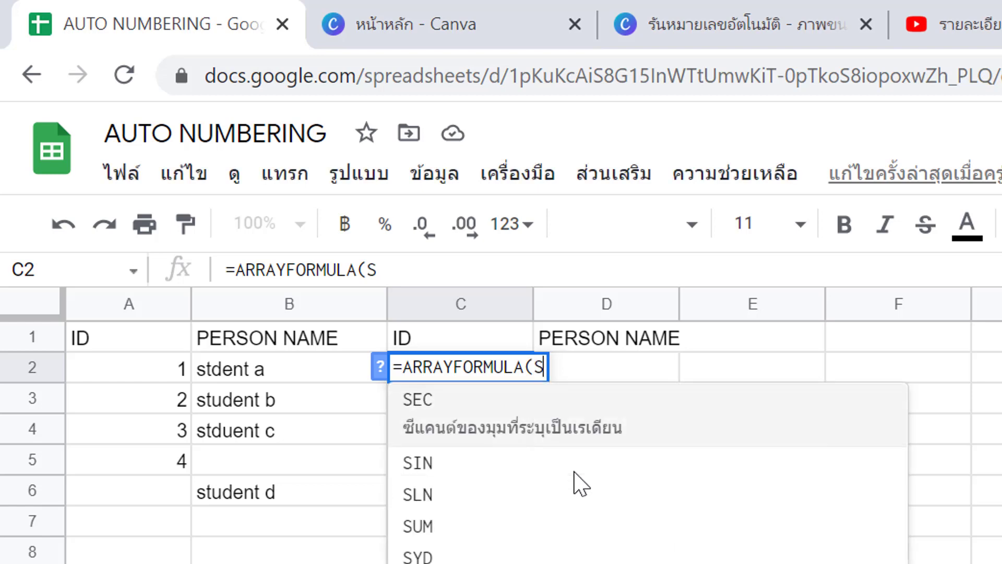
text(EQ)
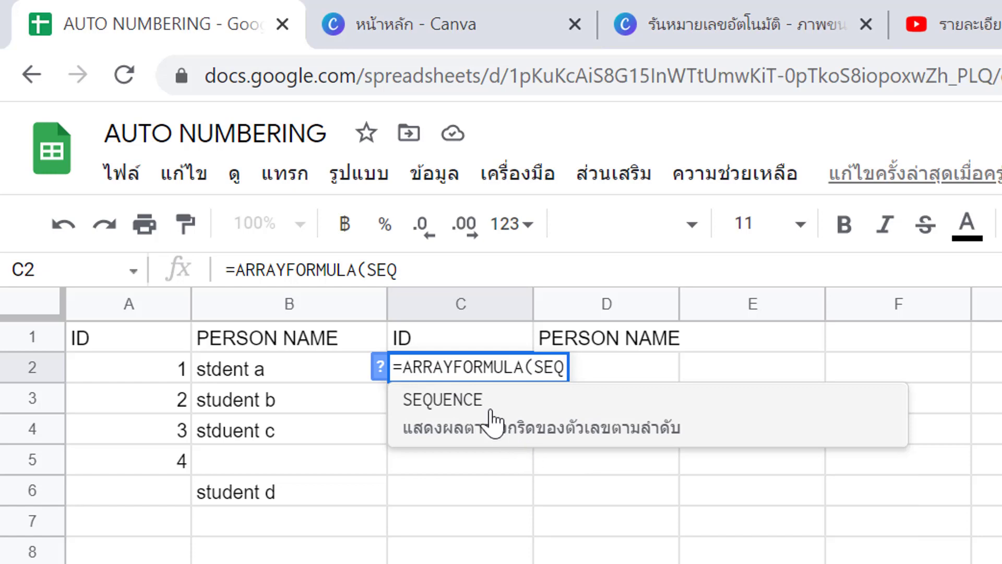
click(484, 409)
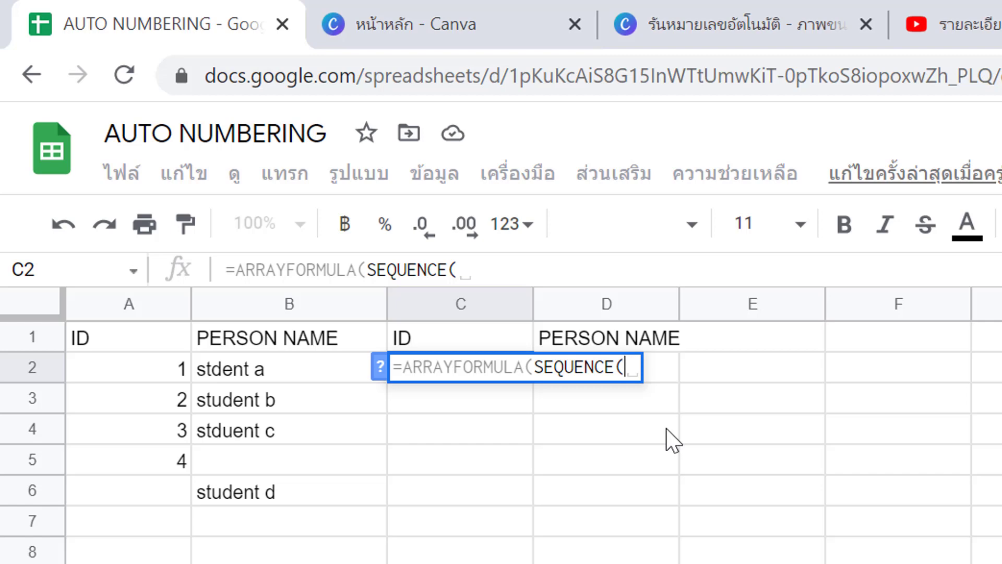
text(MAX)
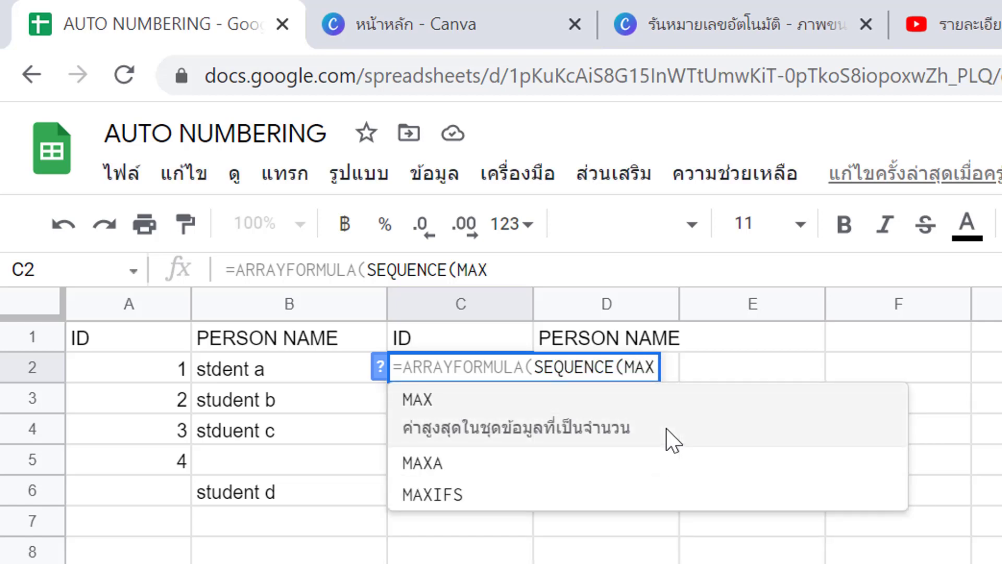
text(()
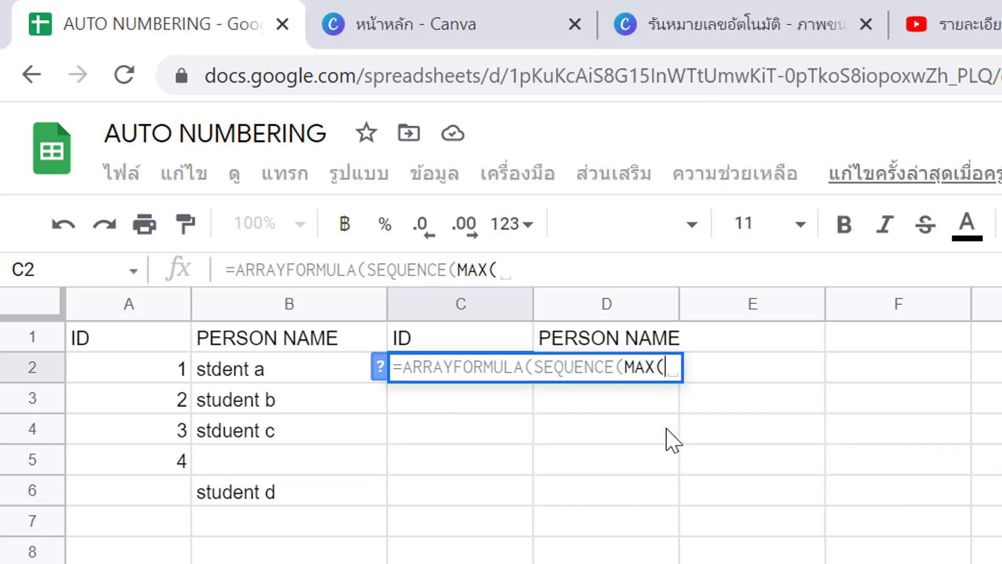
text(RO)
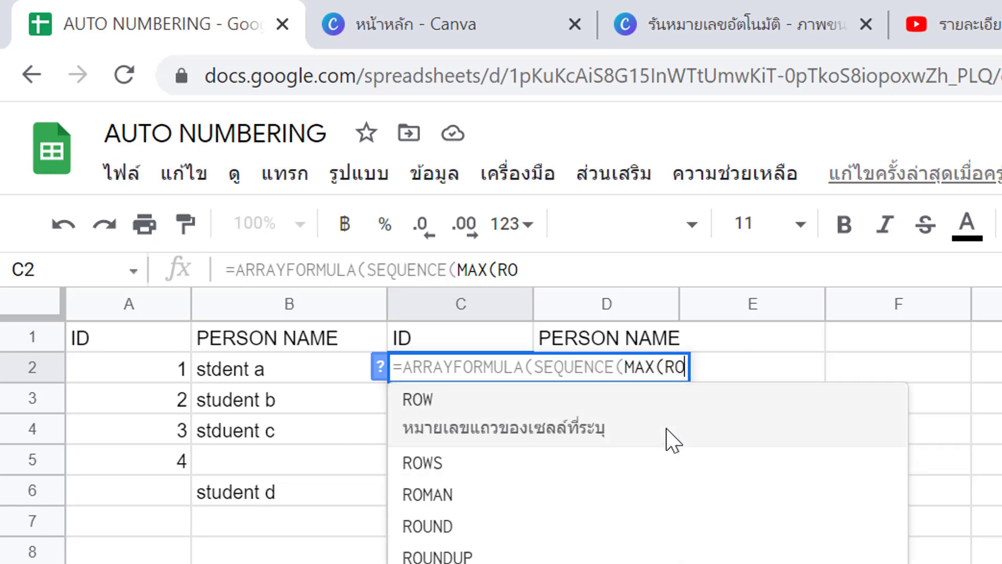
text(W)
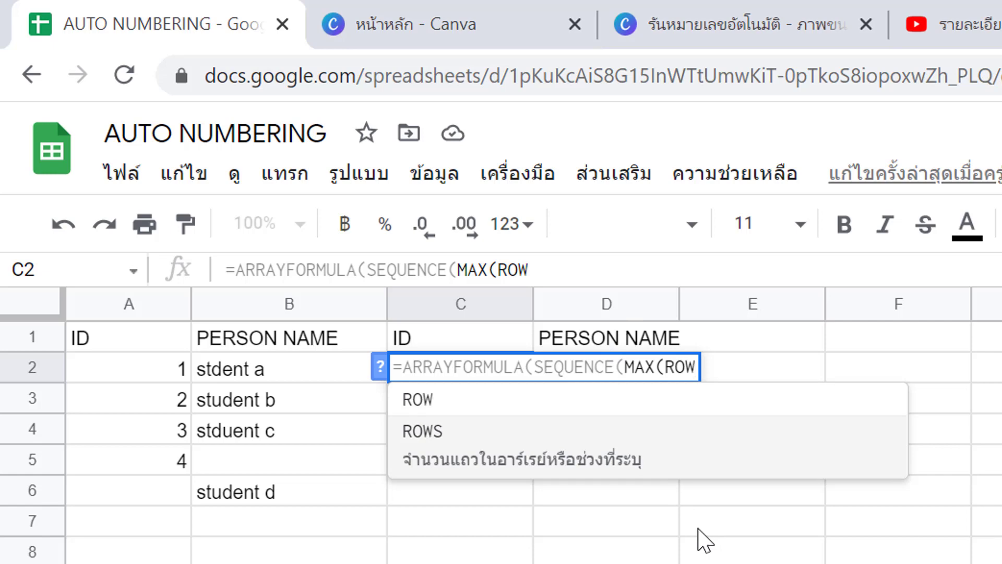
text(()
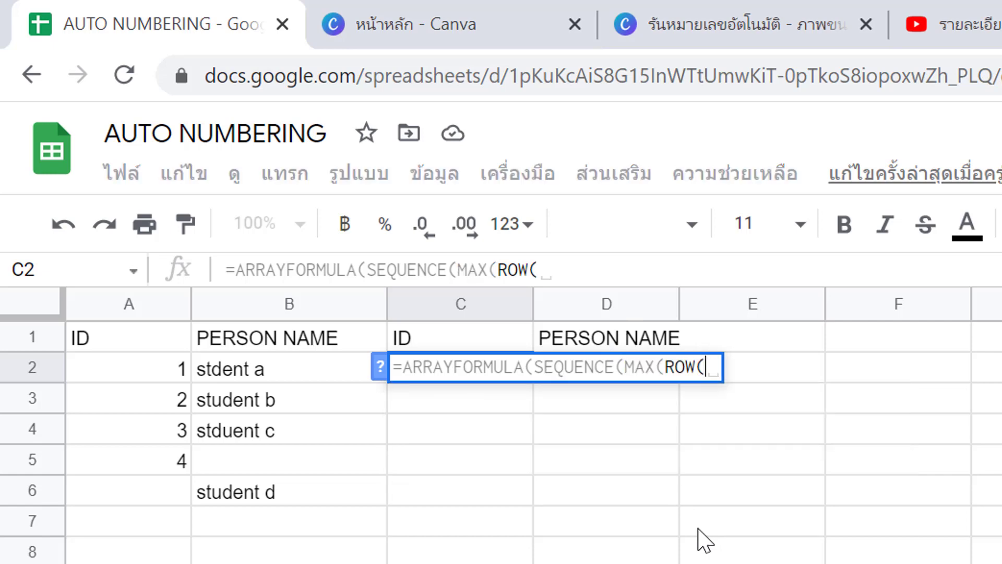
text(D2)
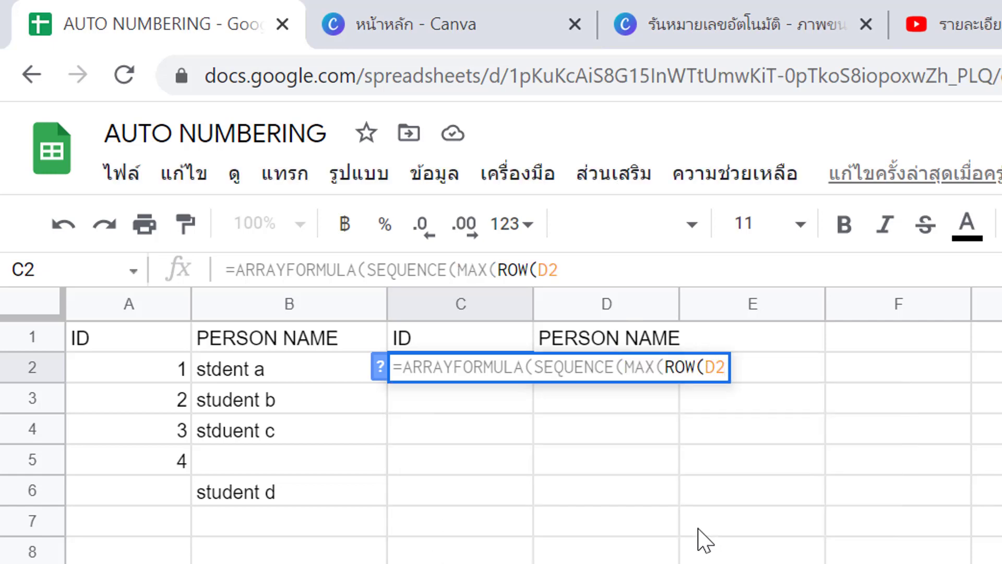
text(:D)
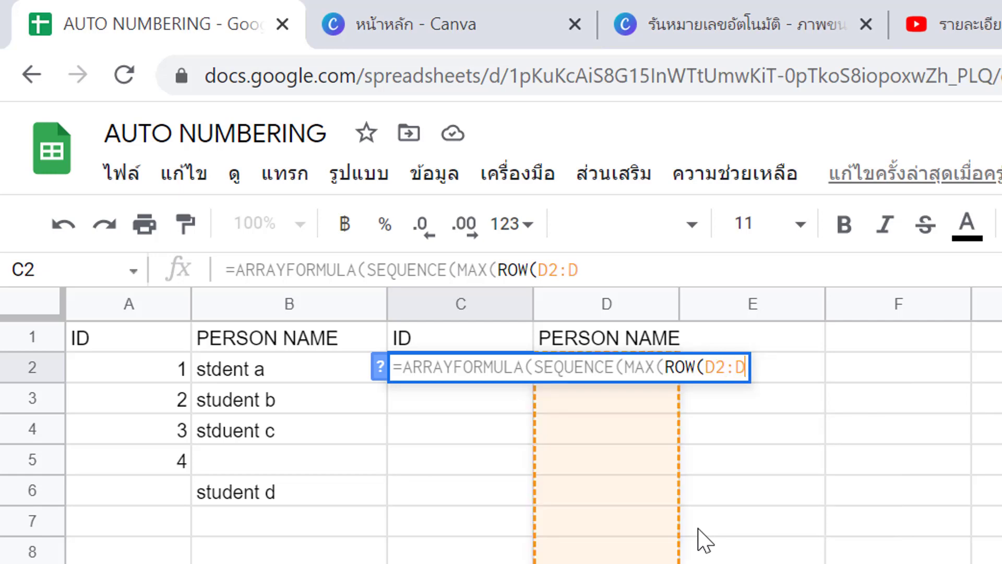
text())
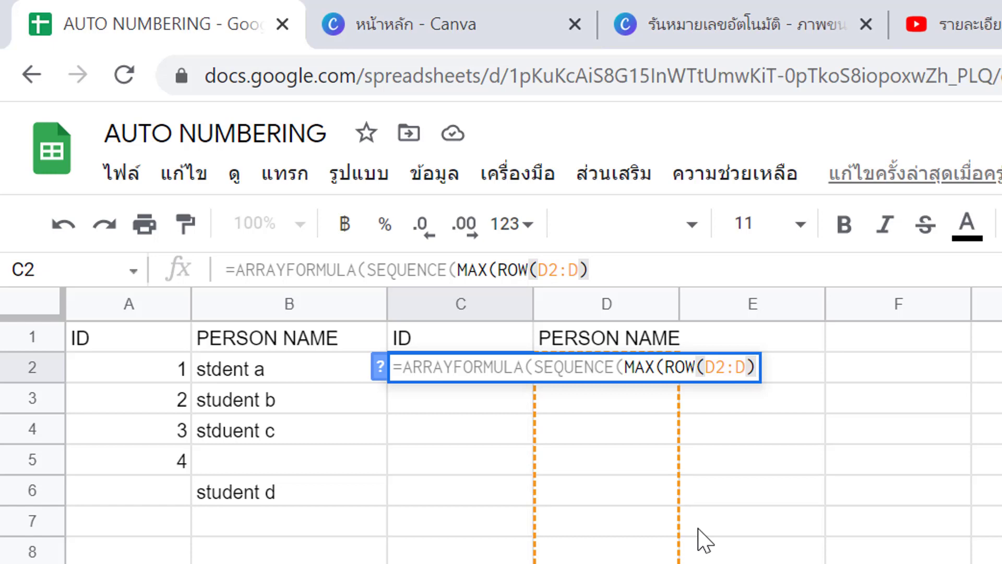
text(*)
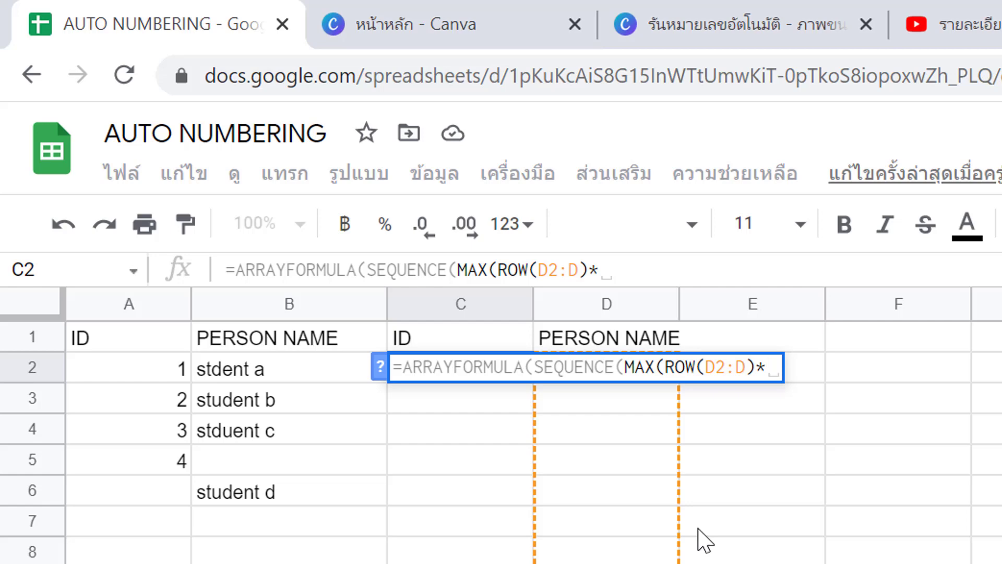
text(()
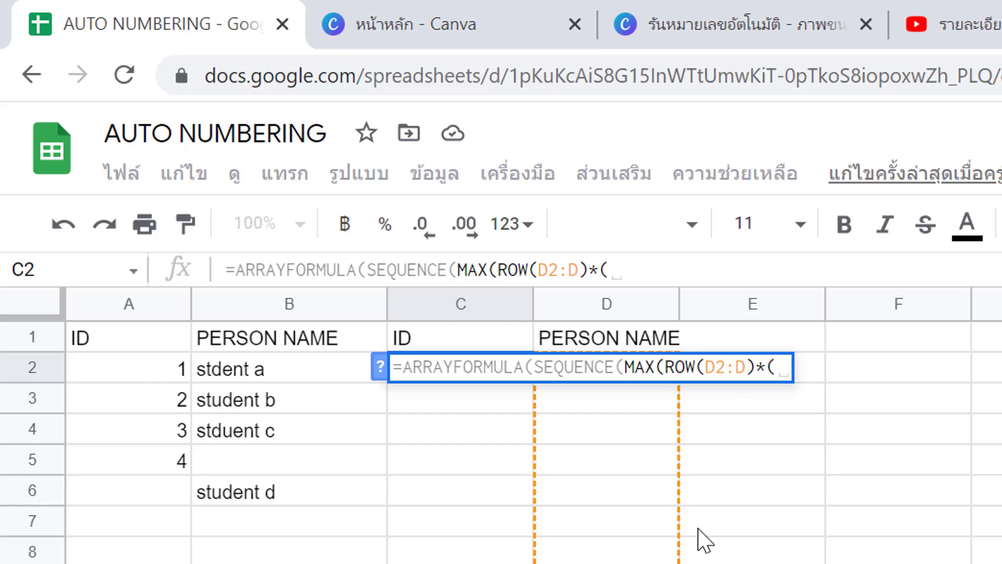
text(D2:)
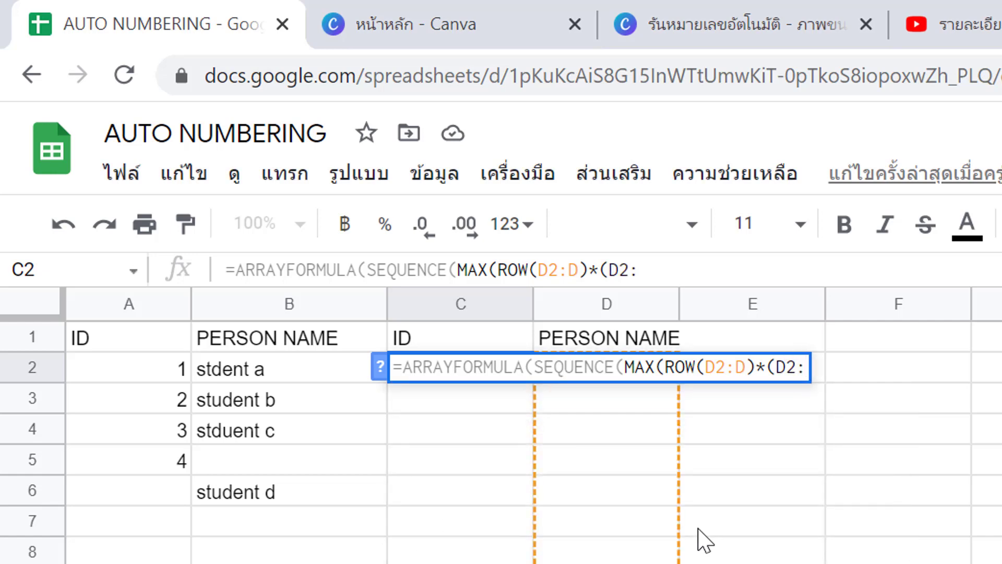
text(D)
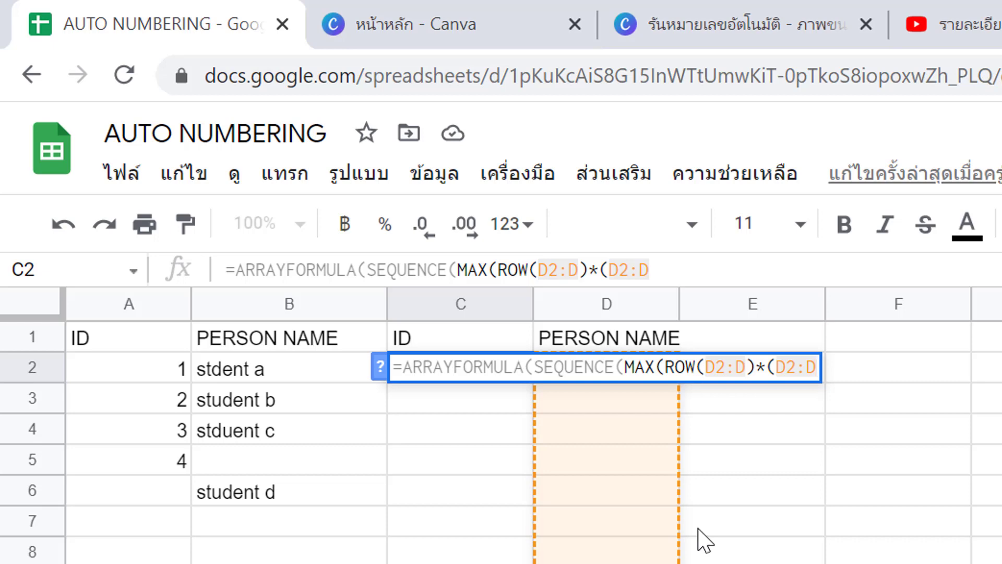
- Complete and enter =ARRAYFORMULA(SEQUENCE(MAX(ROW(D2:D)*(D2:D<>""))-1)) in C2
text(<)
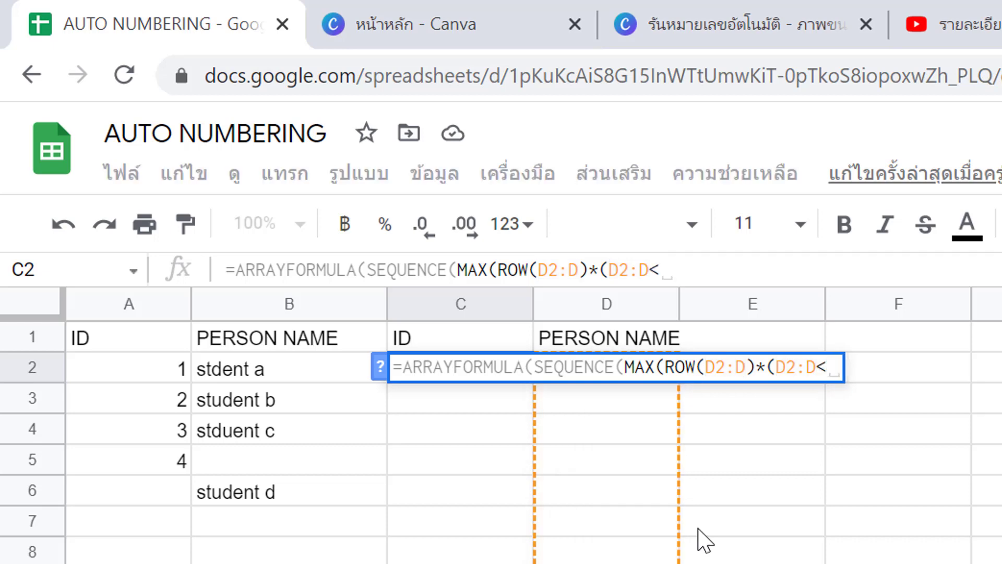
text(>)
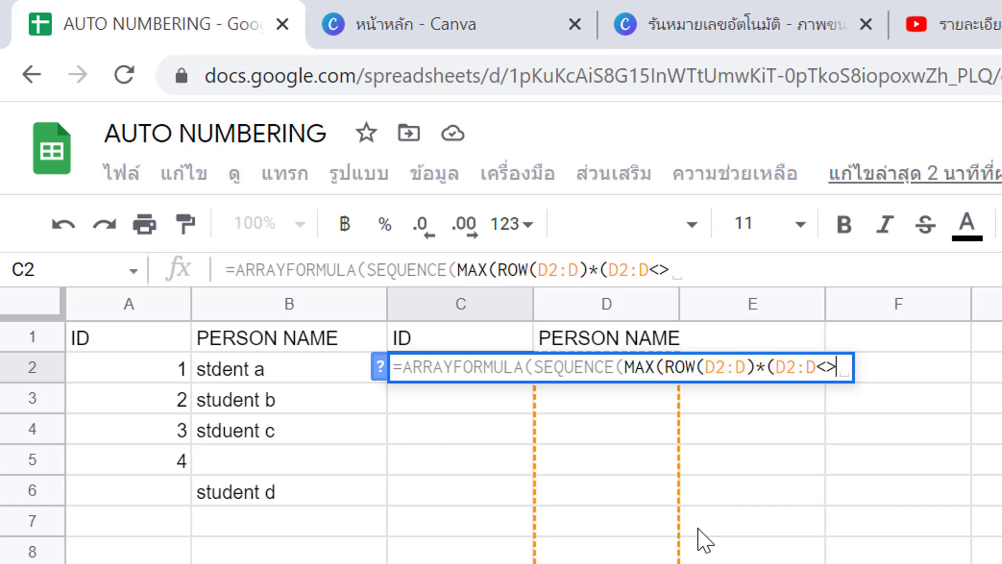
text("")
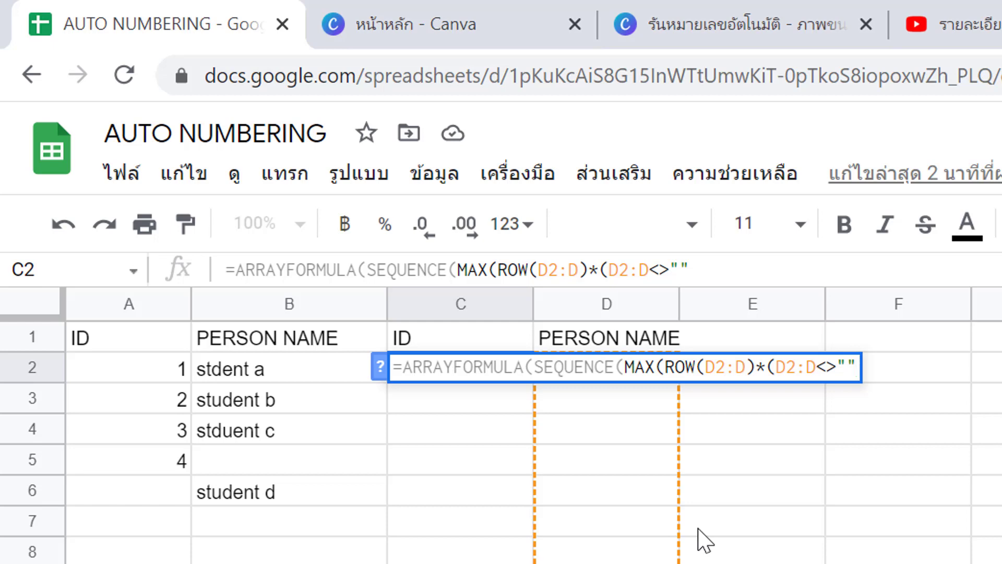
text()))
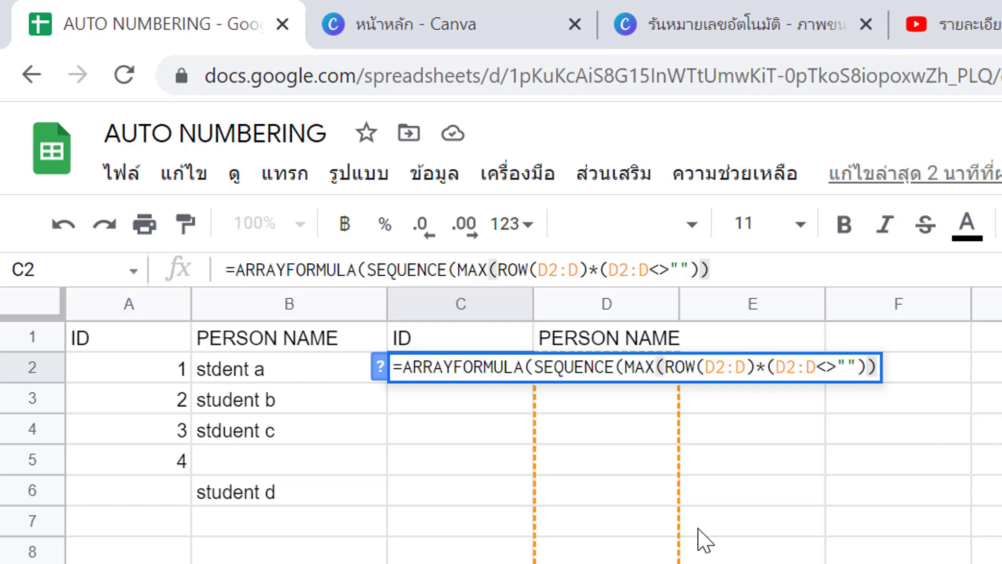
text(-1)
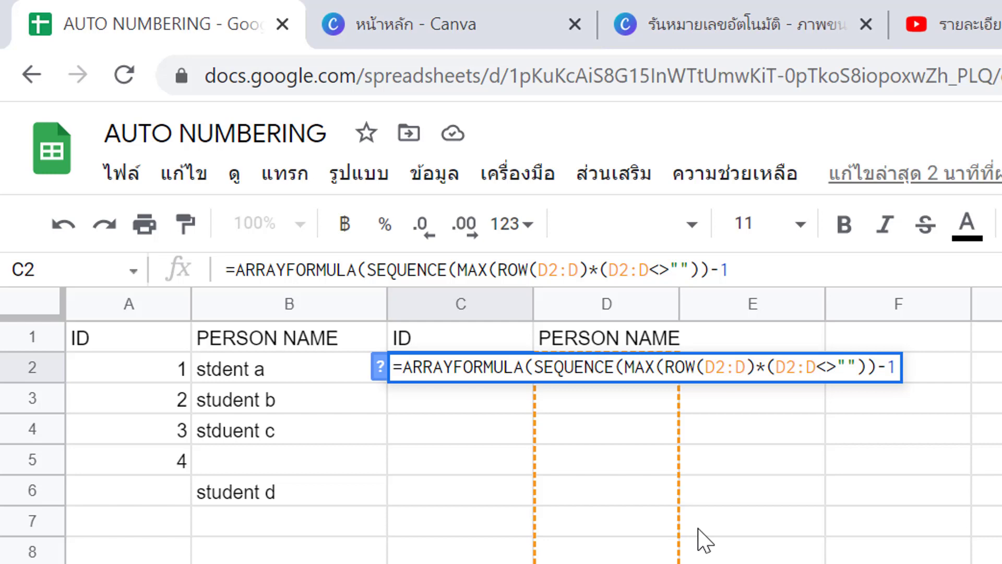
text()))
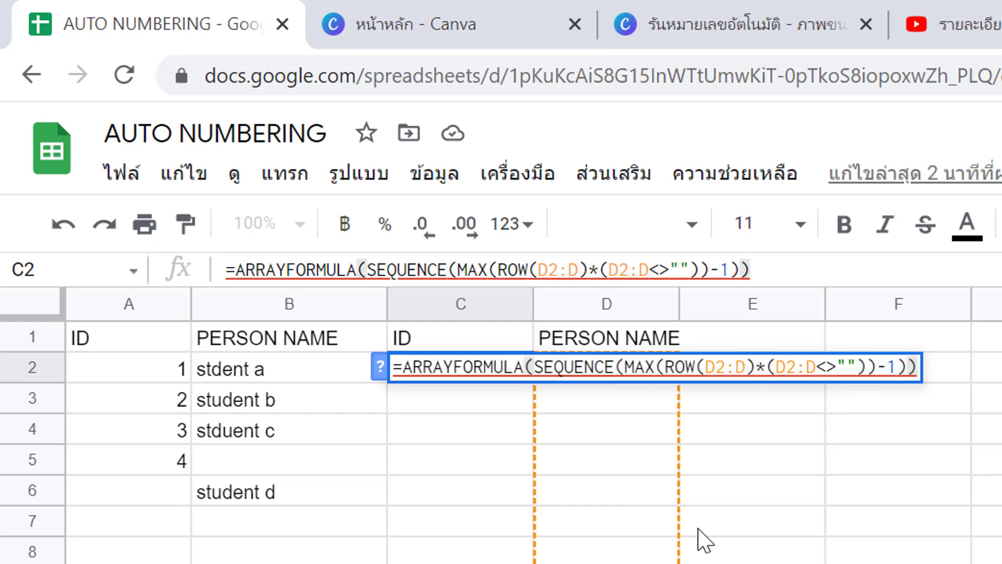
key(Return)
click(634, 364)
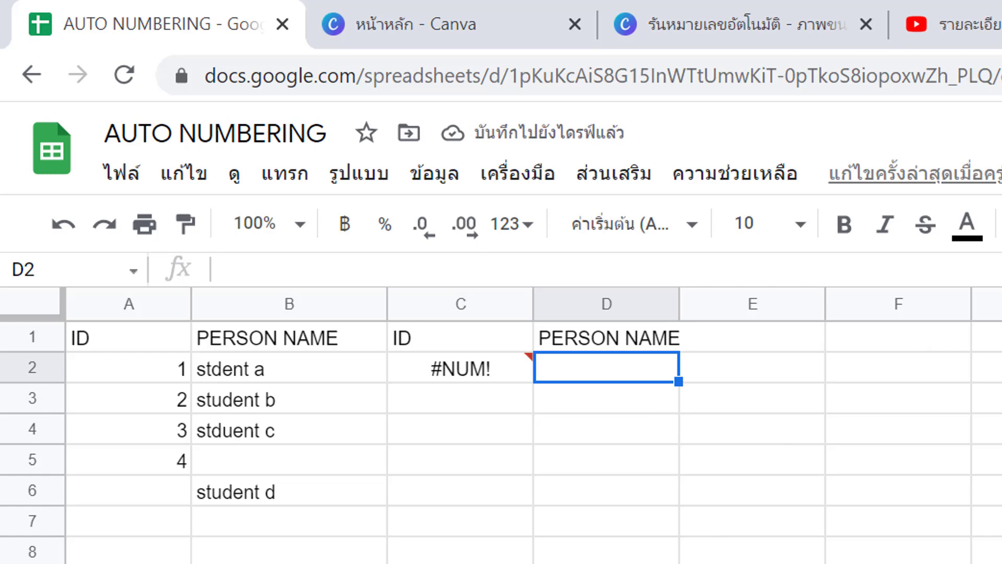
- Enter the names MR A and MR B in D2 and D3
text(MR A)
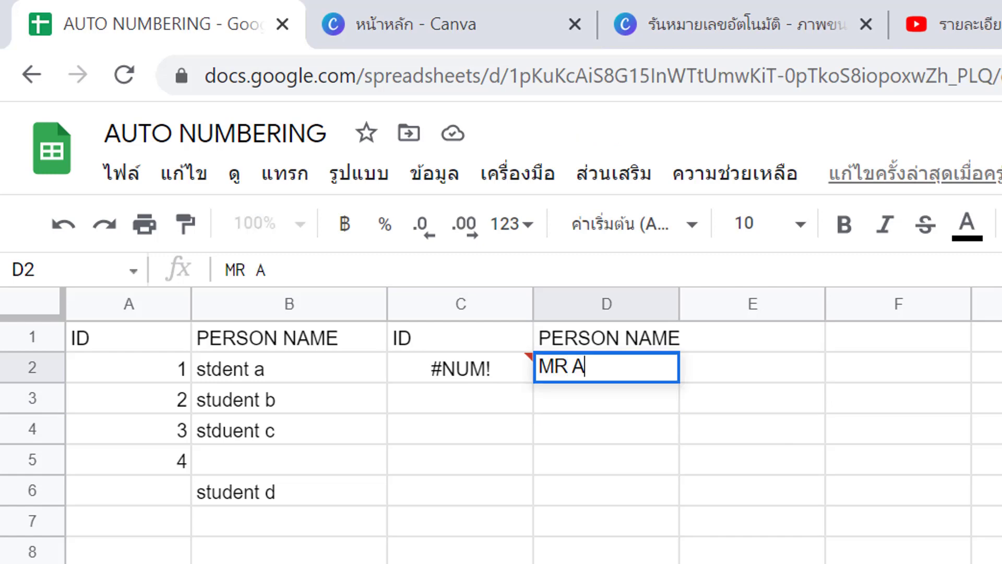
key(Return)
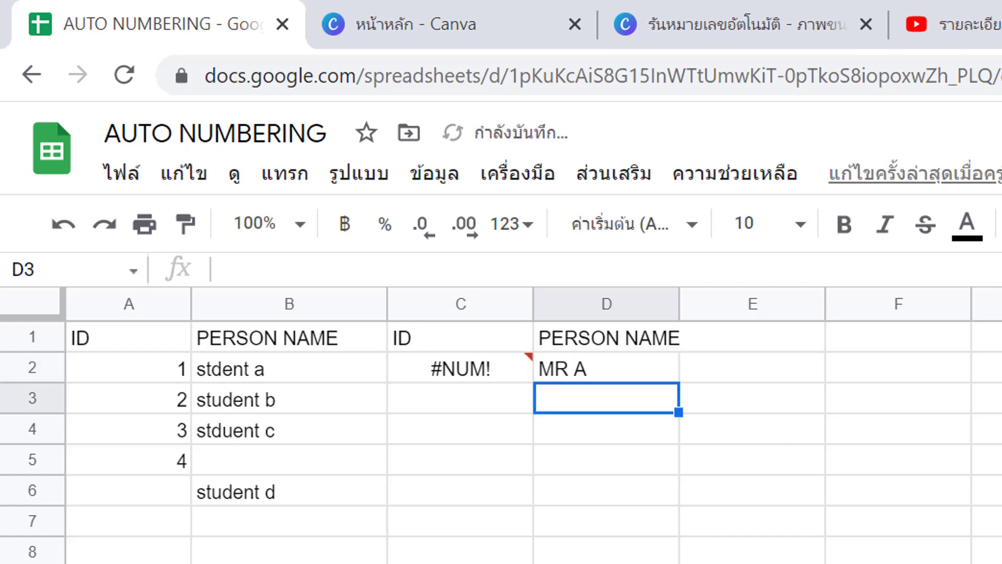
text(MR B)
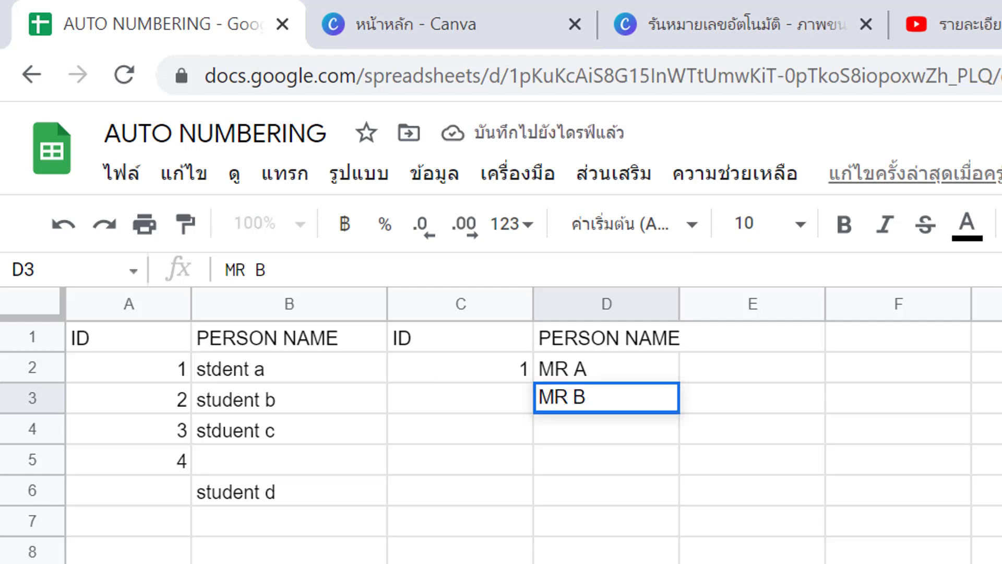
key(Return)
- Enter Mr C in D4 and MR D in D6, leaving D5 blank
text(Mr)
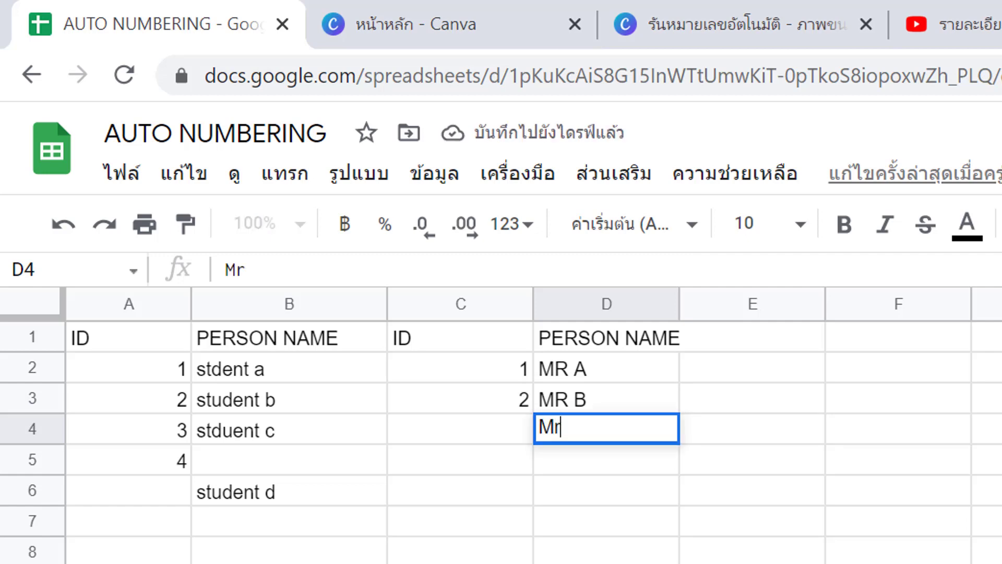
key(Return)
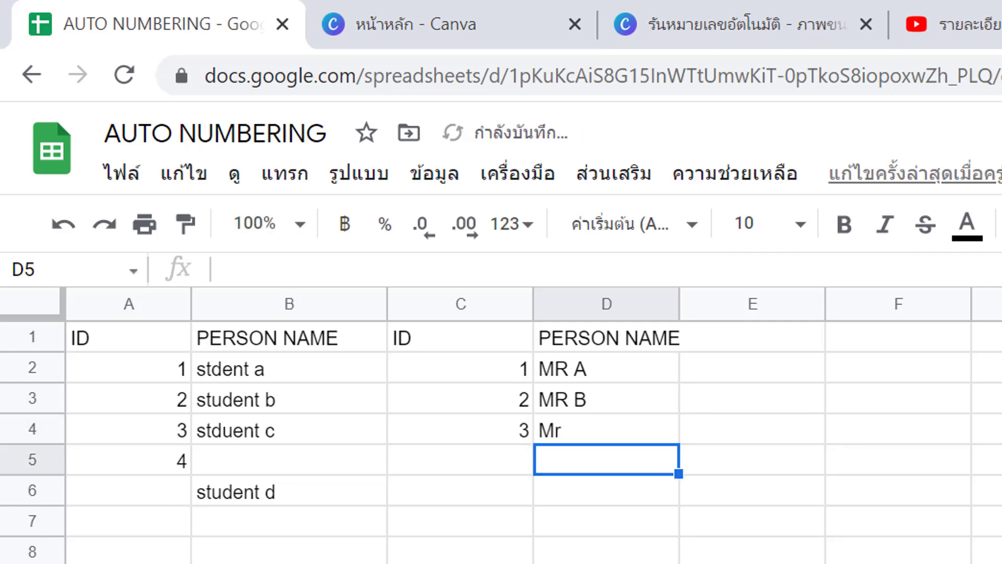
double_click(603, 438)
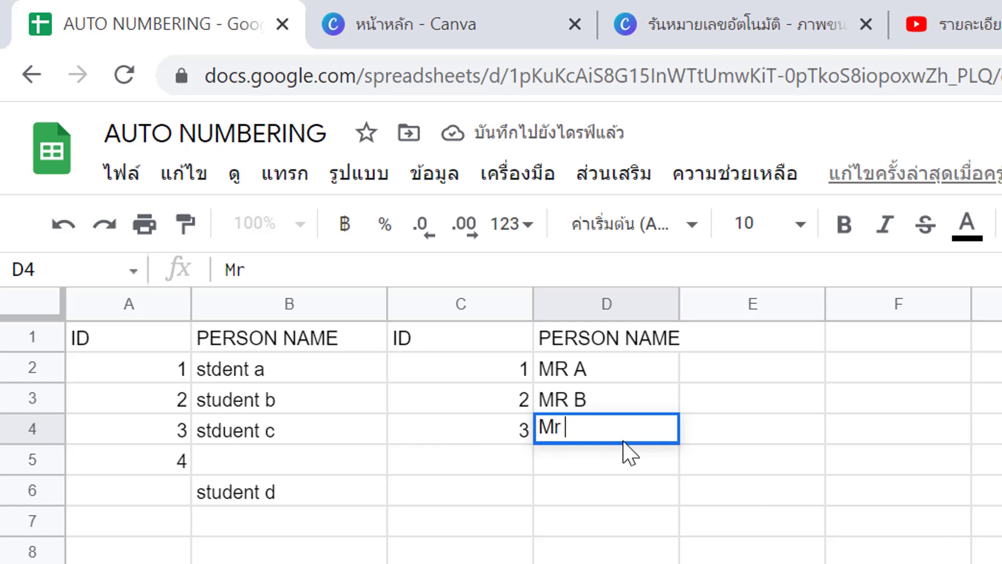
text(c)
key(Escape)
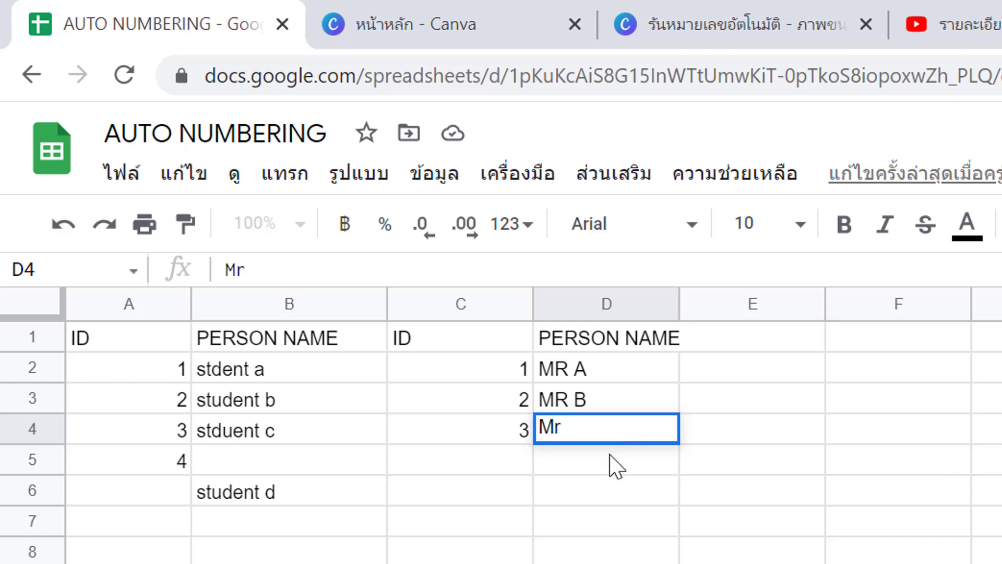
text(C)
click(922, 531)
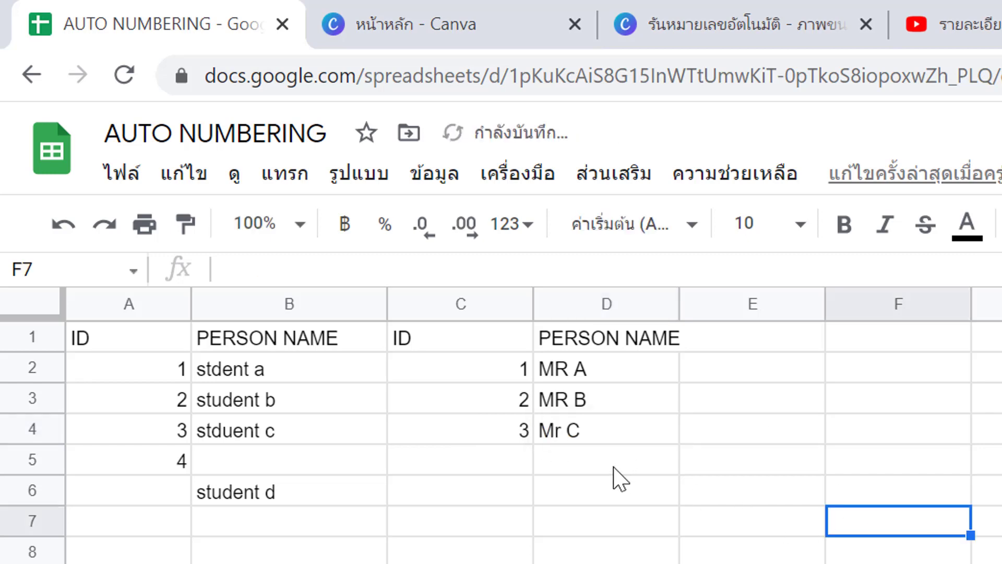
click(600, 499)
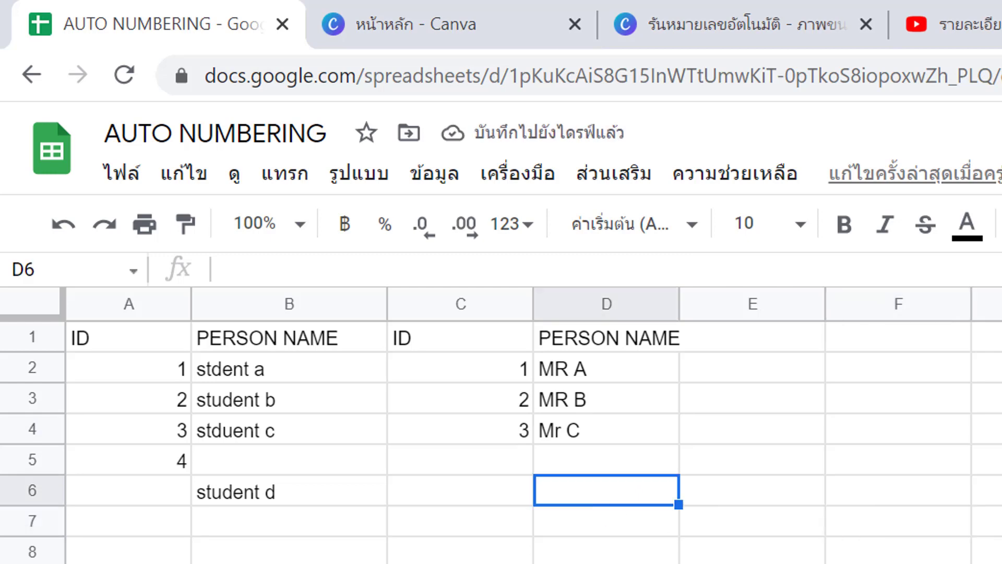
text(MR )
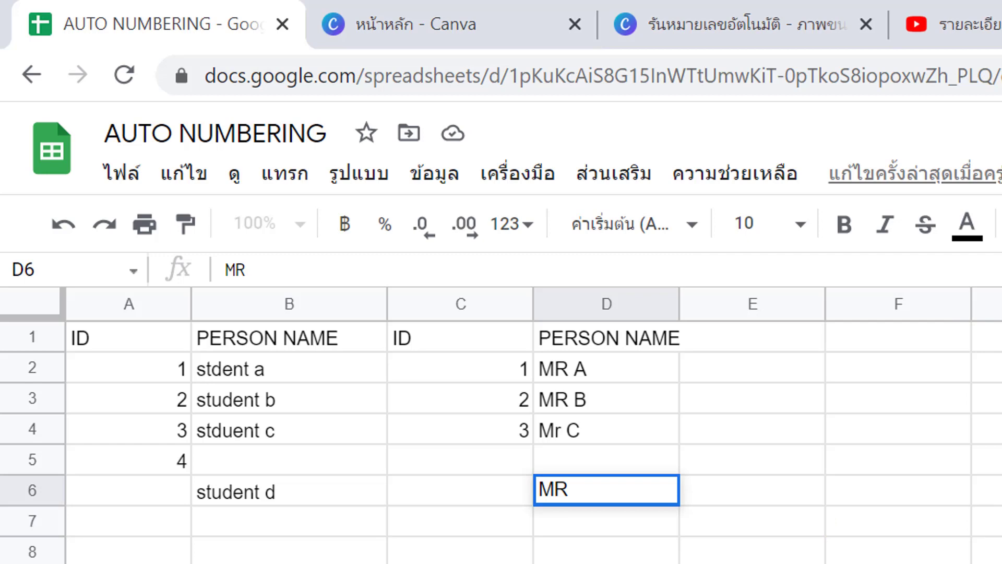
text(D)
key(Return)
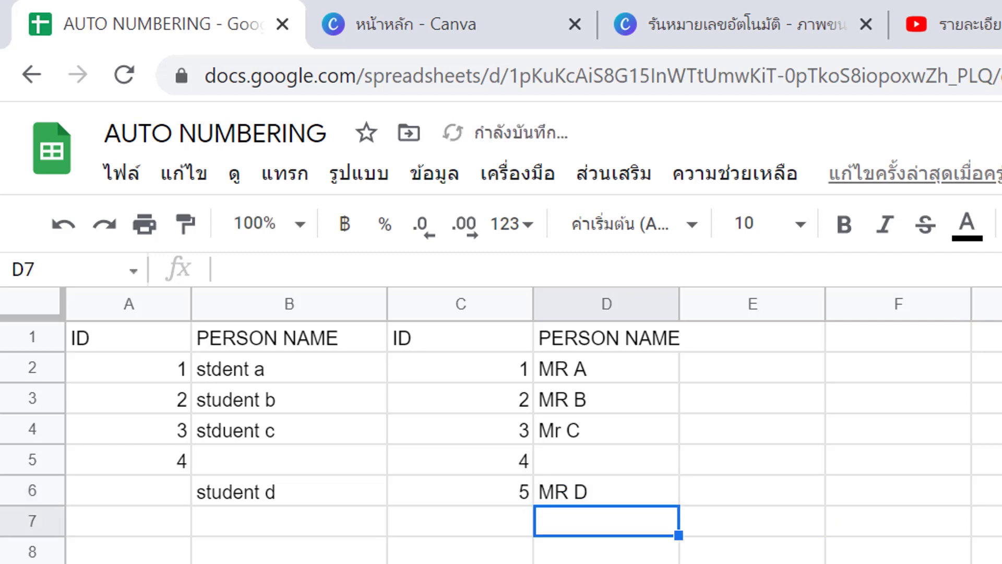